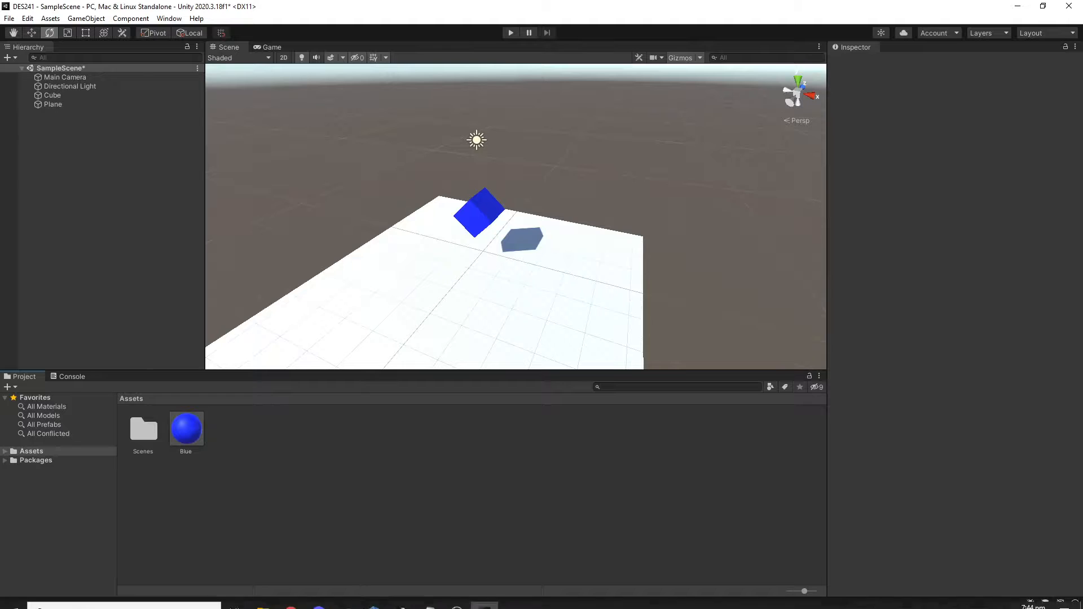
Switch to the web browser and dismiss the download Terms dialog on the Unity Store page.
mouse_move(291, 597)
click(247, 559)
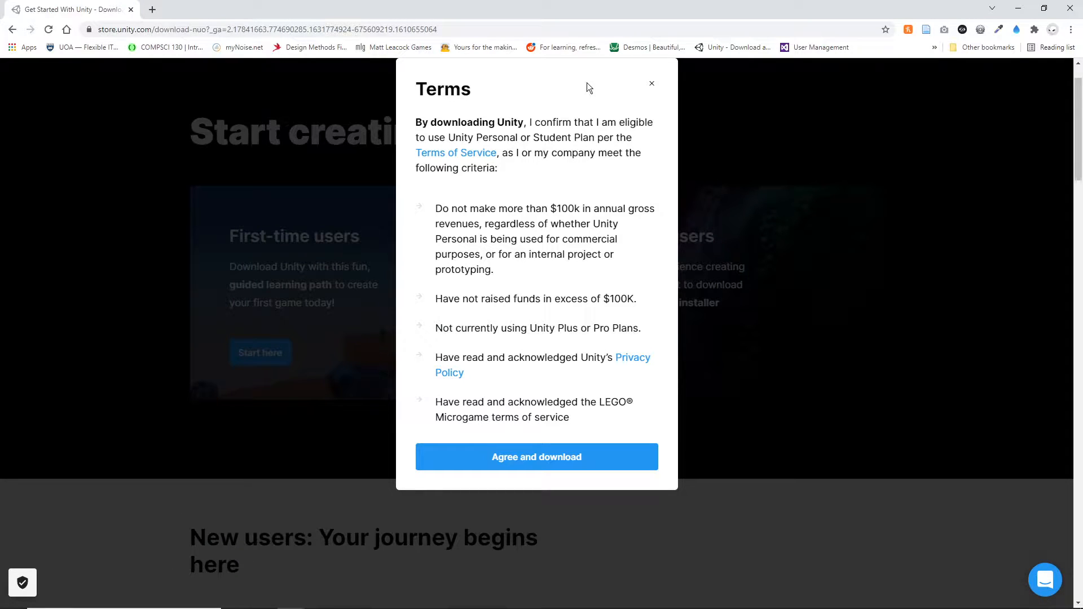
click(651, 87)
scroll(280, 184, up, 1)
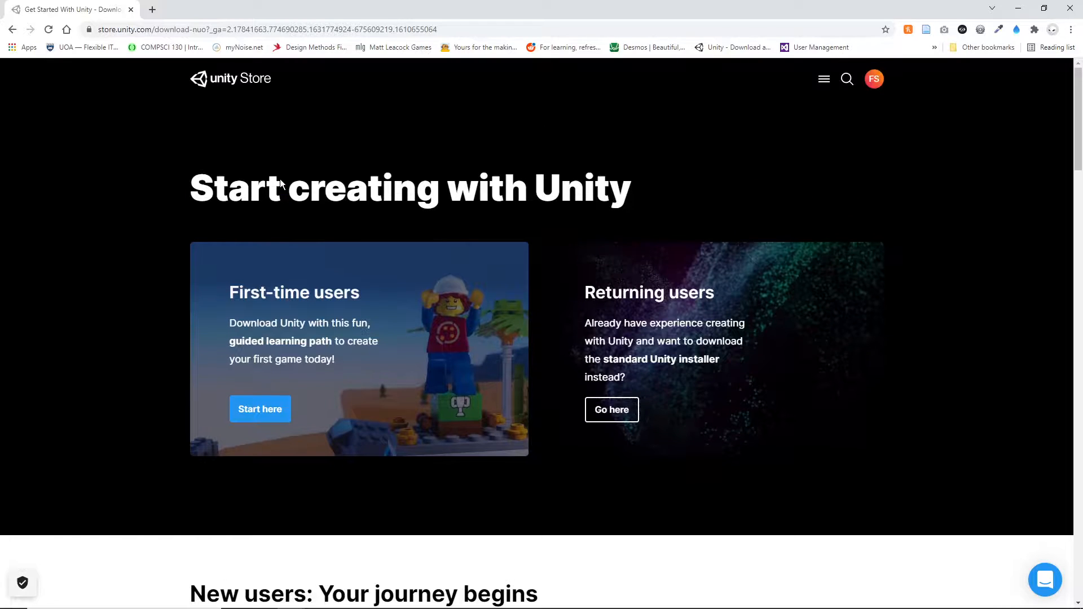
Search the Unity site for "assets store" and open the Unity Asset Store result.
click(847, 81)
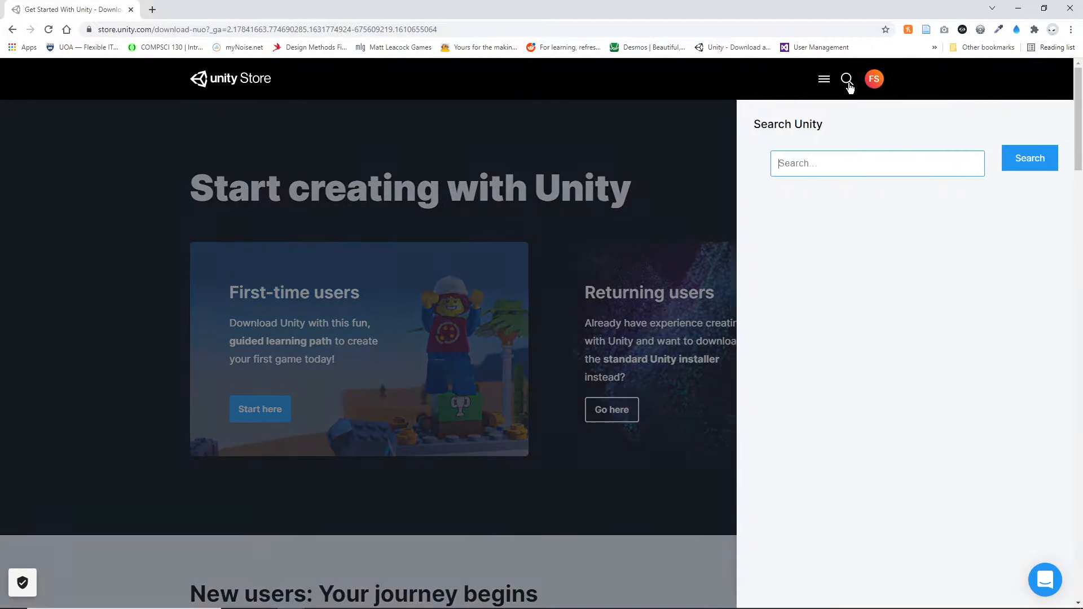
text(ass)
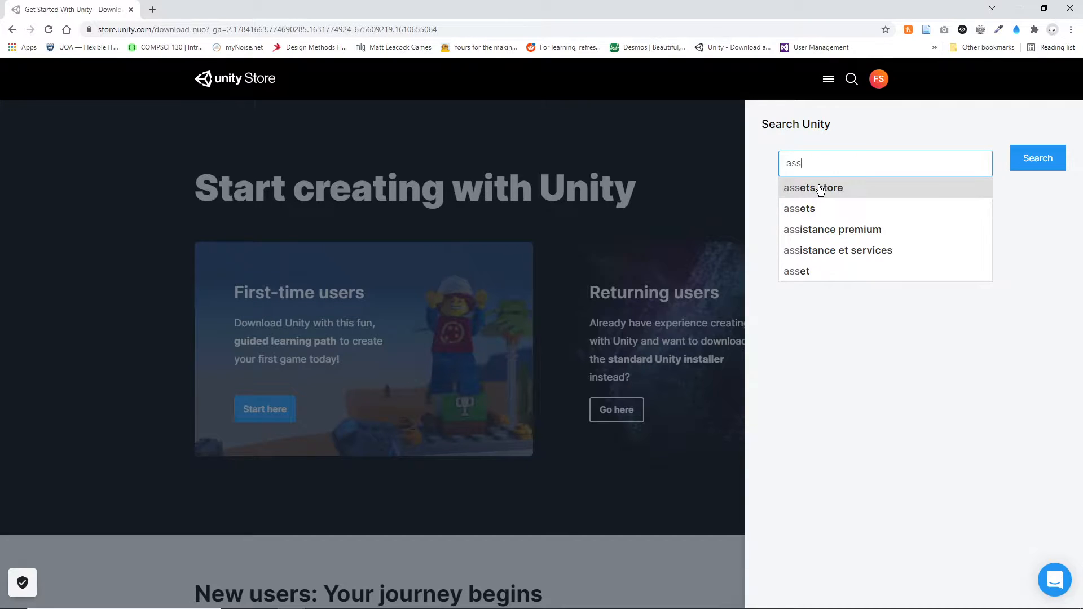
click(819, 188)
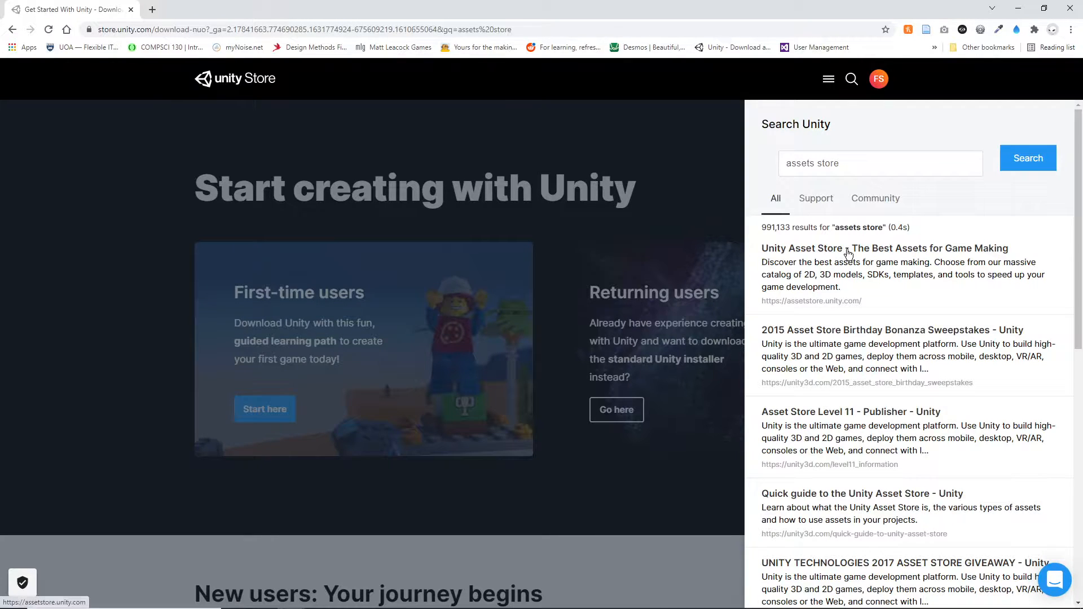
click(846, 249)
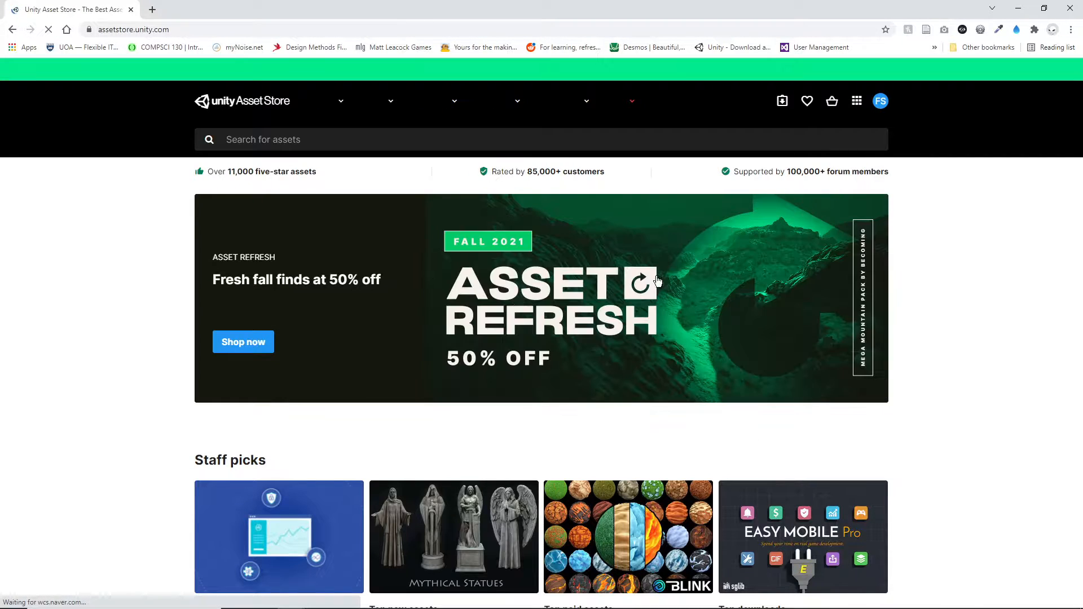
Look over the Asset Store home page and open the account's My Assets list.
scroll(891, 364, down, 10)
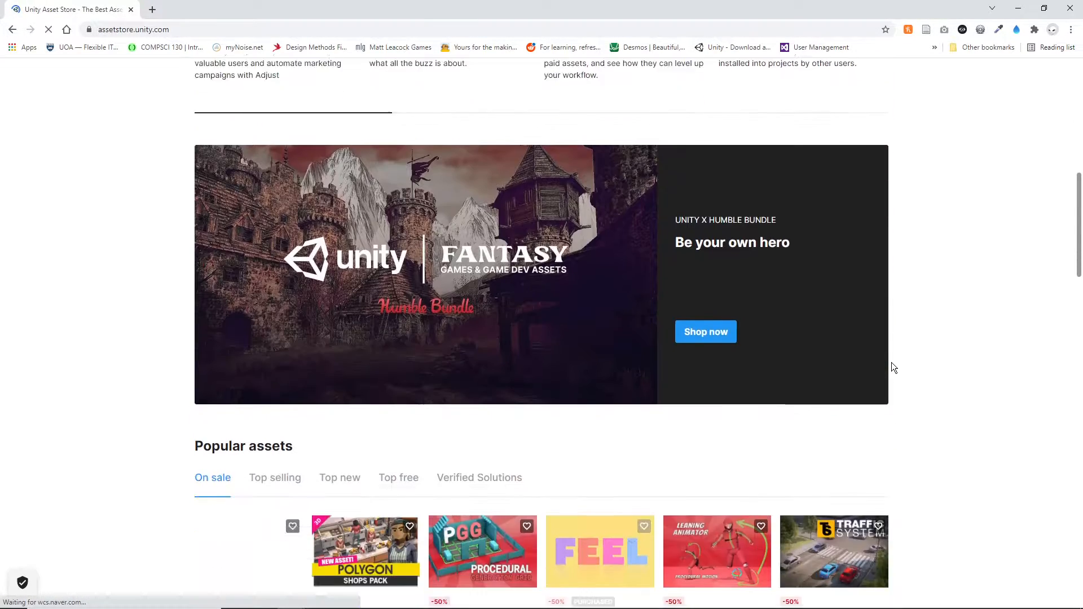
scroll(891, 365, up, 10)
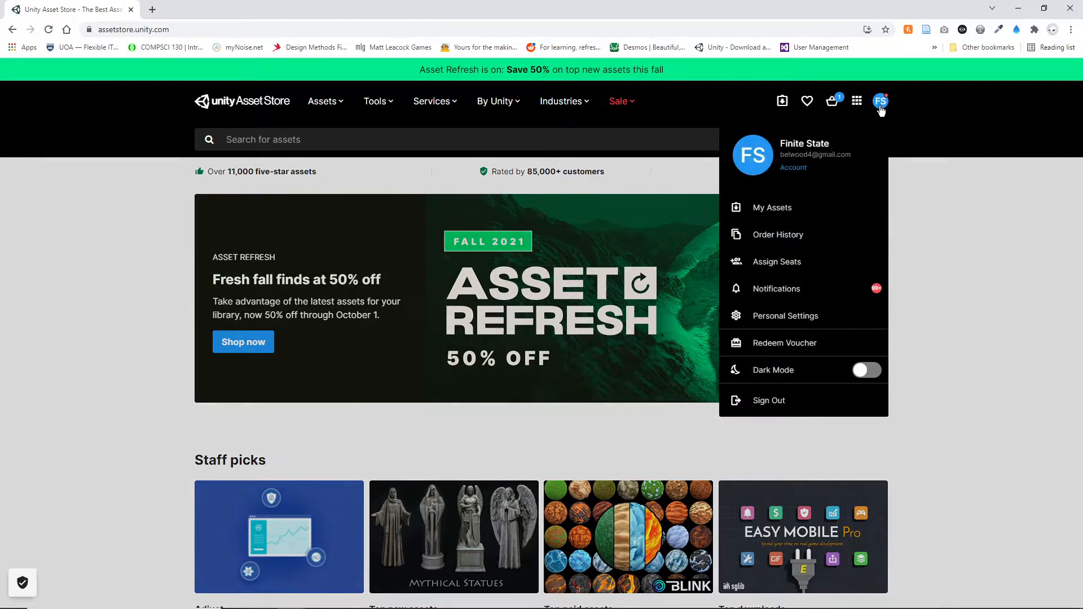
click(873, 102)
click(748, 210)
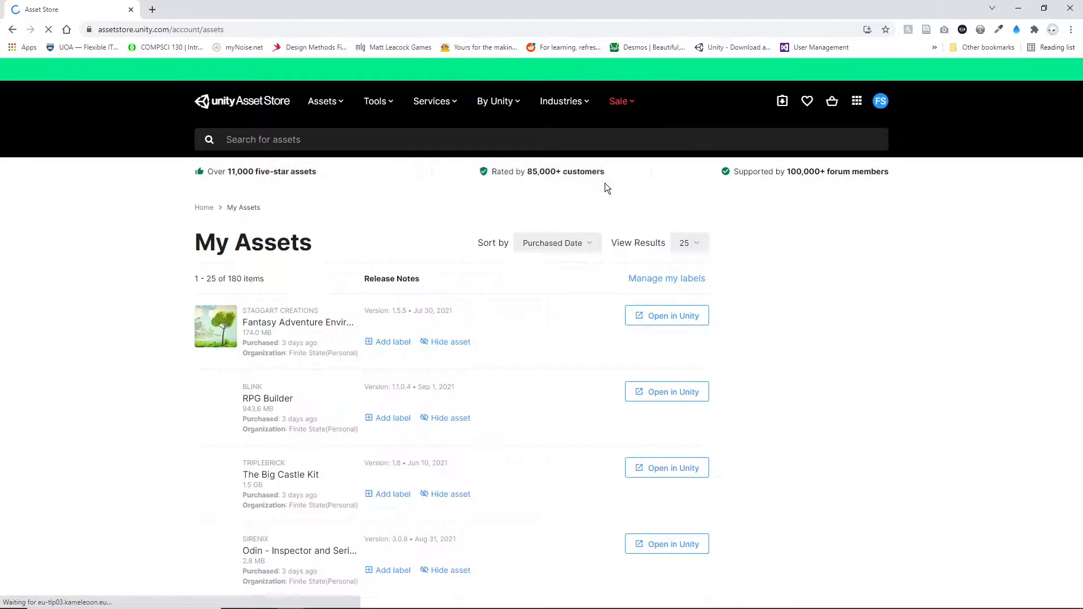
Browse the purchased assets and open the details of Fantasy Adventure Environment.
scroll(529, 235, down, 2)
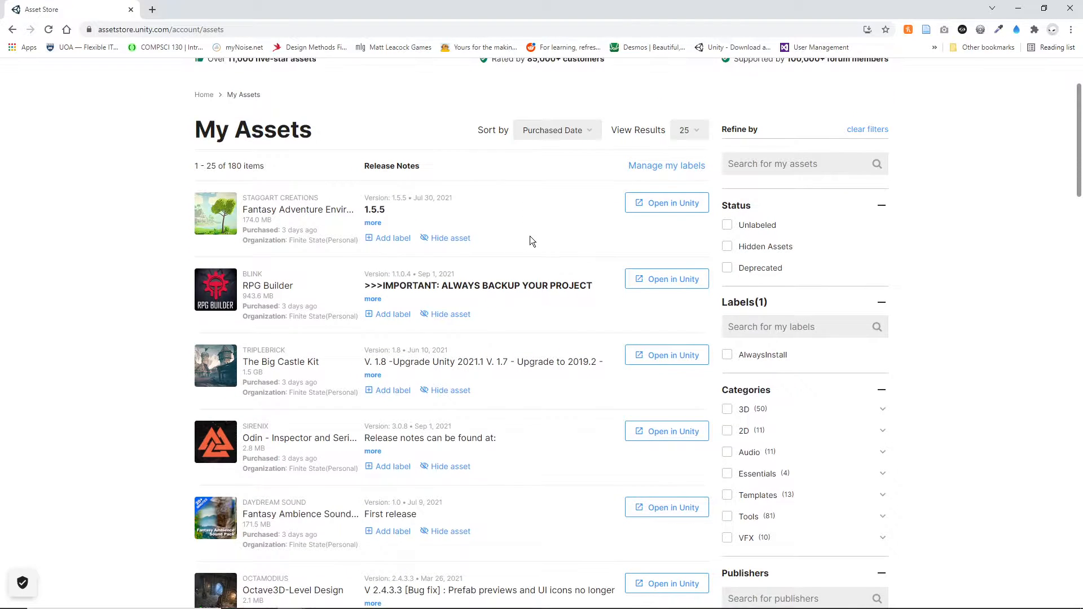
scroll(529, 241, down, 1)
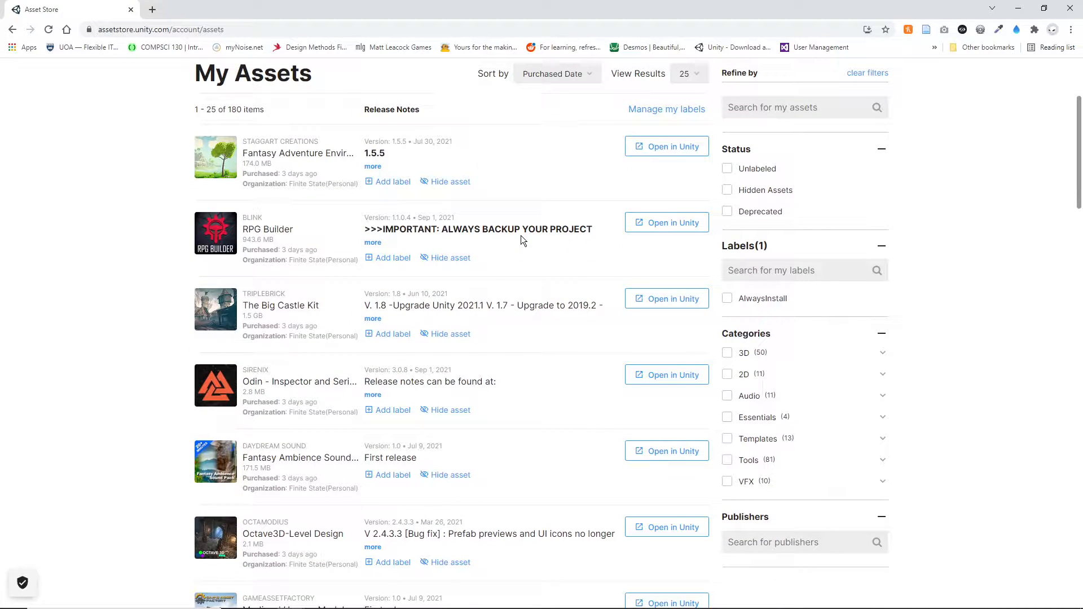
scroll(520, 235, down, 7)
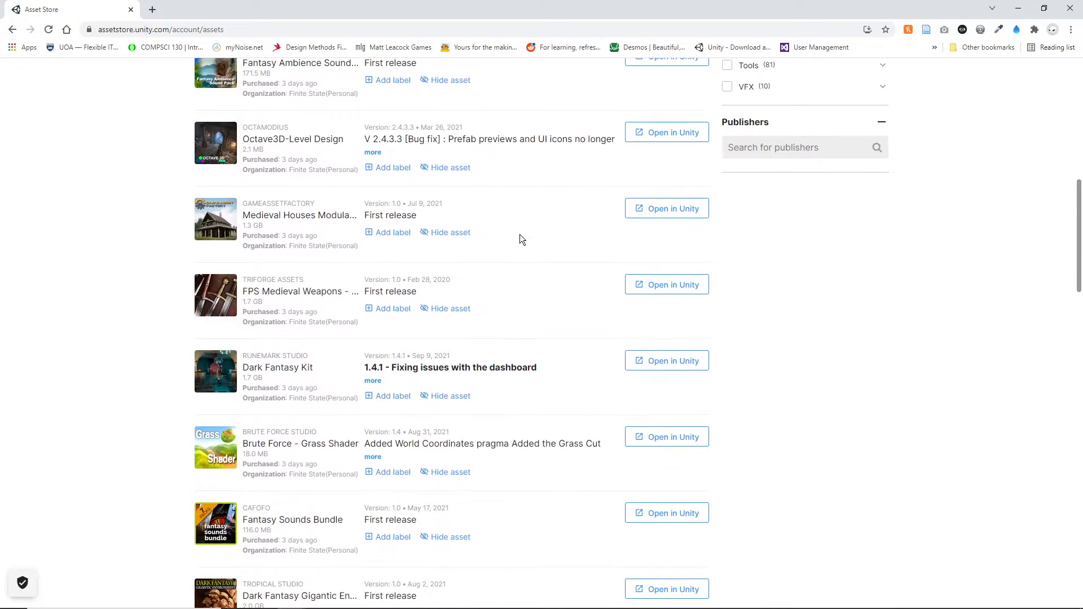
scroll(520, 234, up, 5)
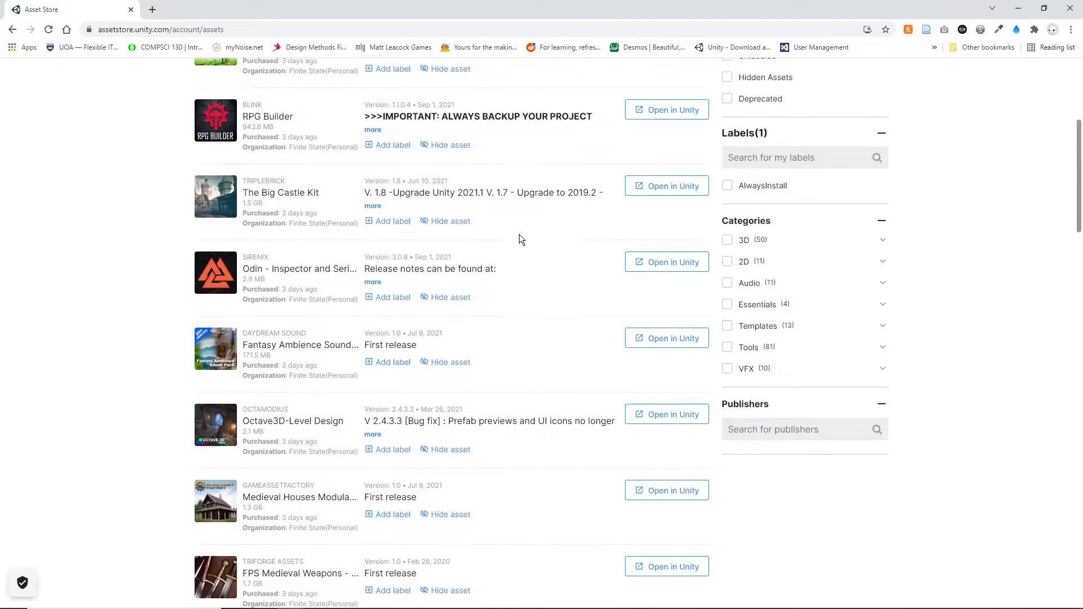
scroll(519, 235, up, 3)
scroll(519, 234, down, 2)
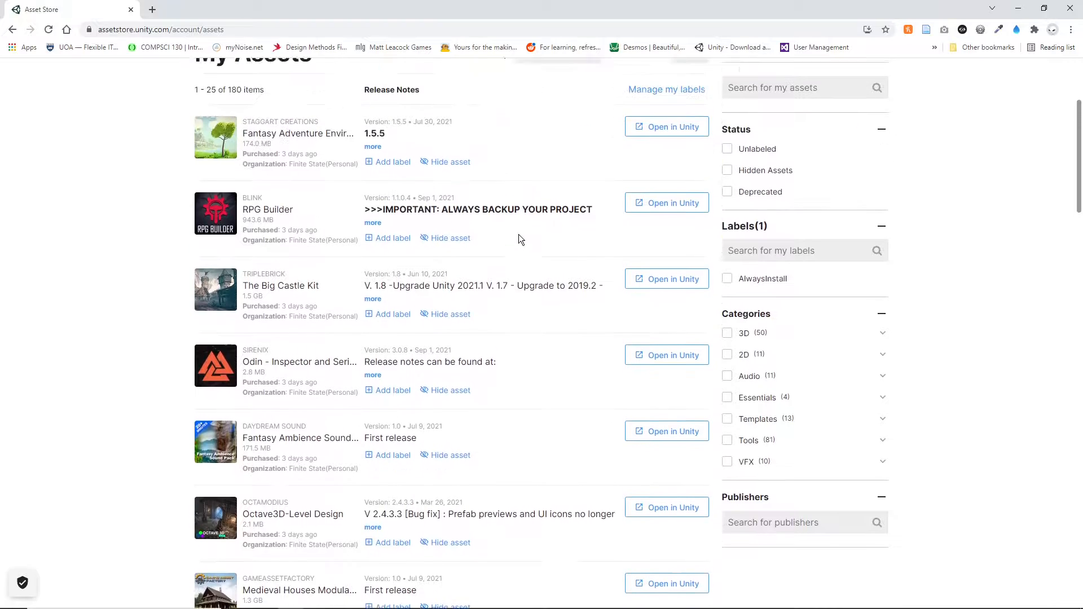
scroll(520, 240, up, 1)
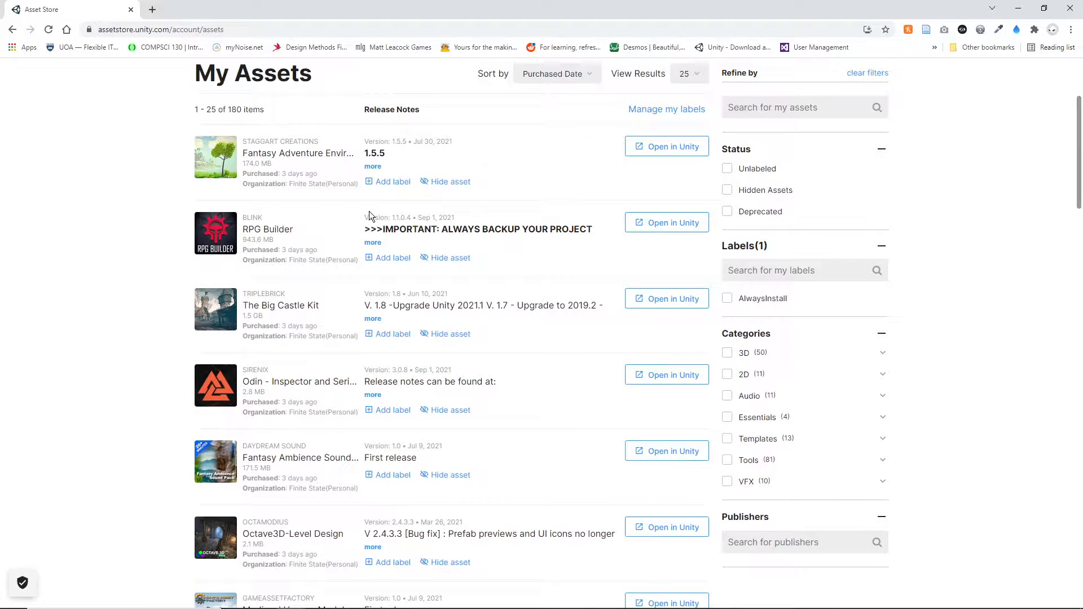
click(285, 161)
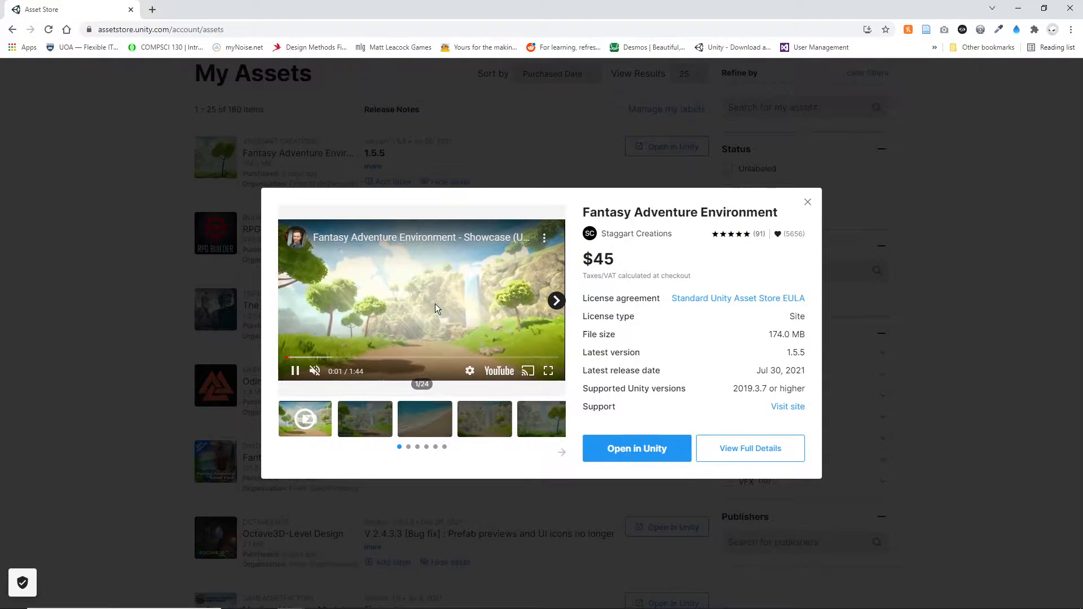
View the second through fifth preview images of the Fantasy Adventure Environment asset.
click(365, 423)
click(430, 424)
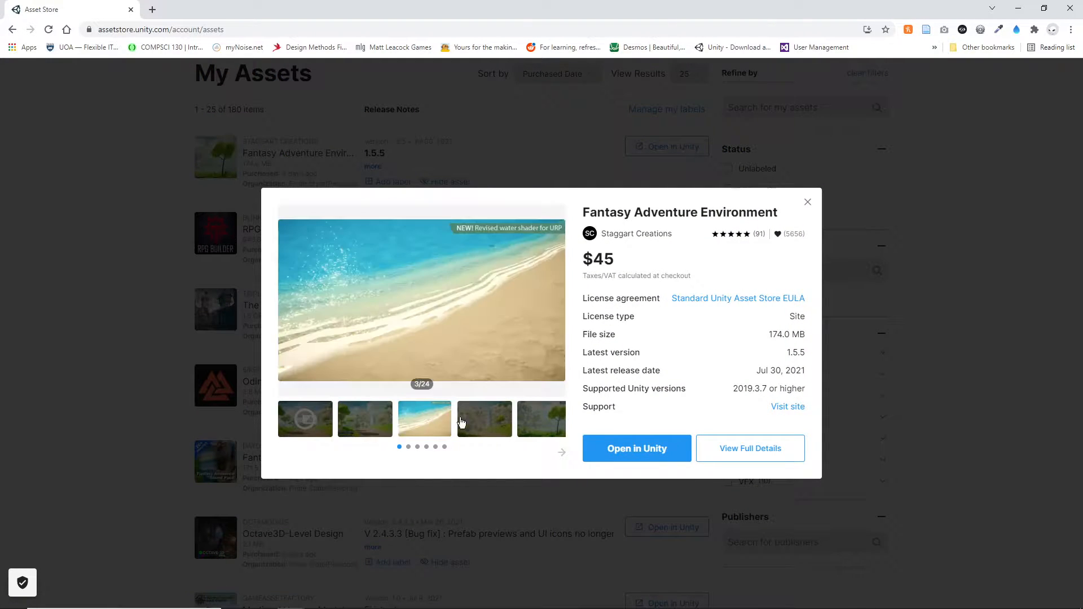
click(490, 423)
click(527, 421)
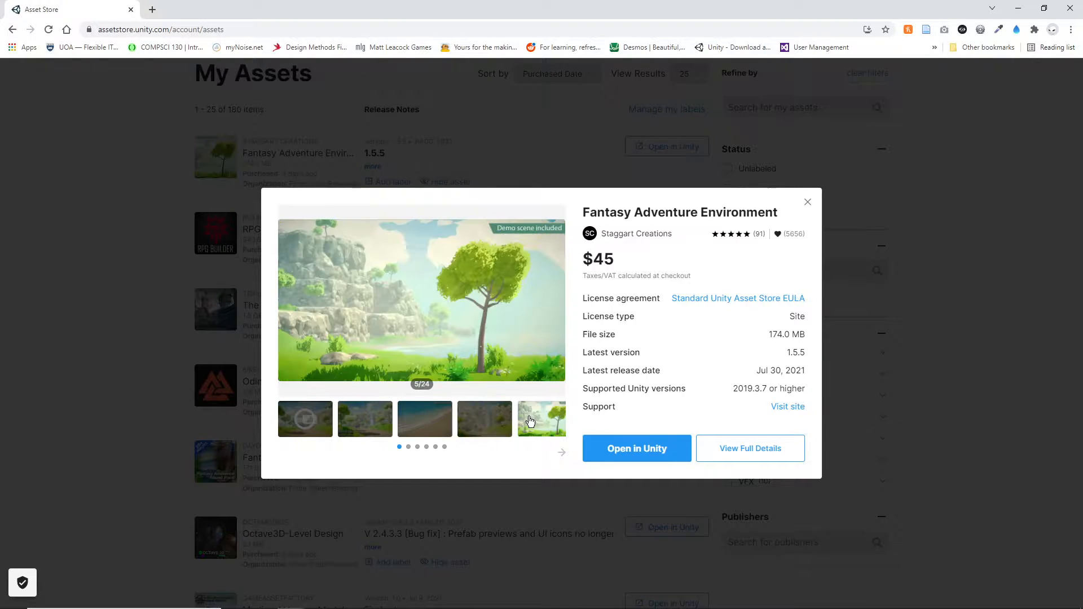
Open the Fantasy Adventure Environment asset in the Unity Editor and download it through the Package Manager.
click(632, 449)
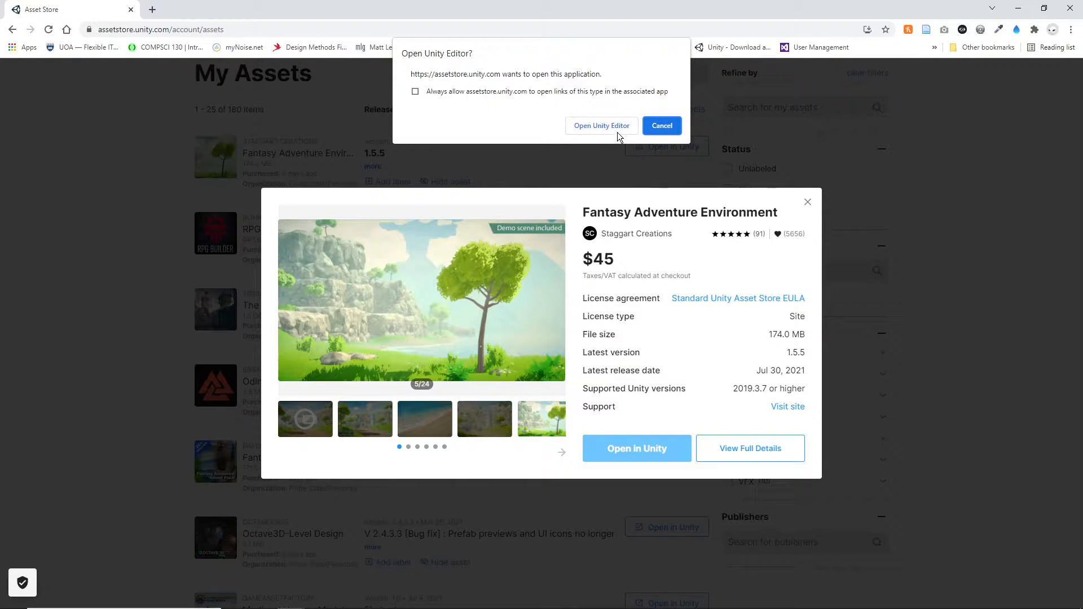
click(615, 130)
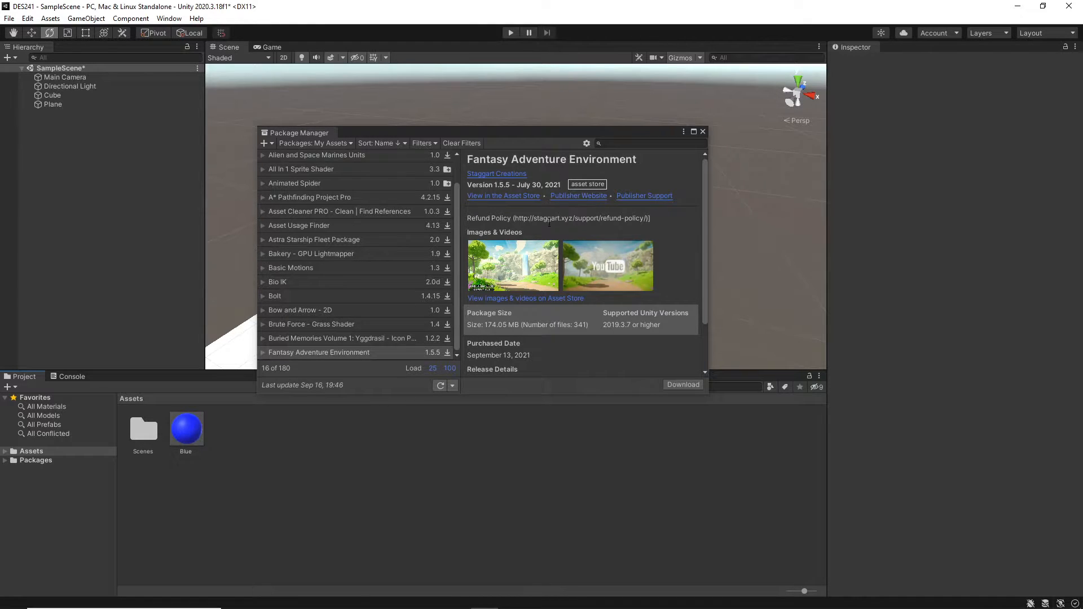
scroll(579, 366, down, 2)
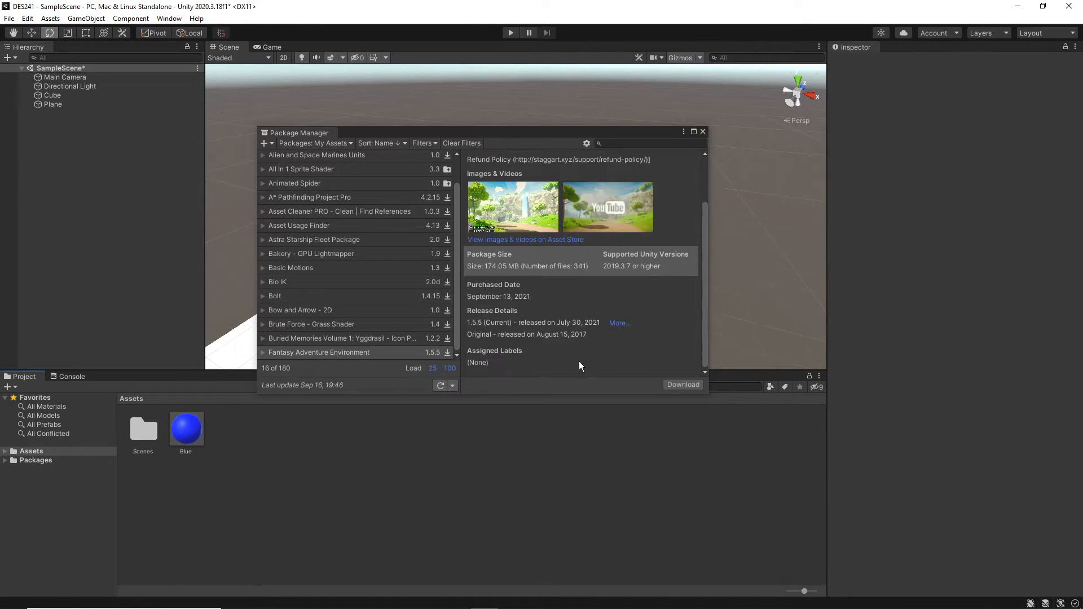
click(683, 384)
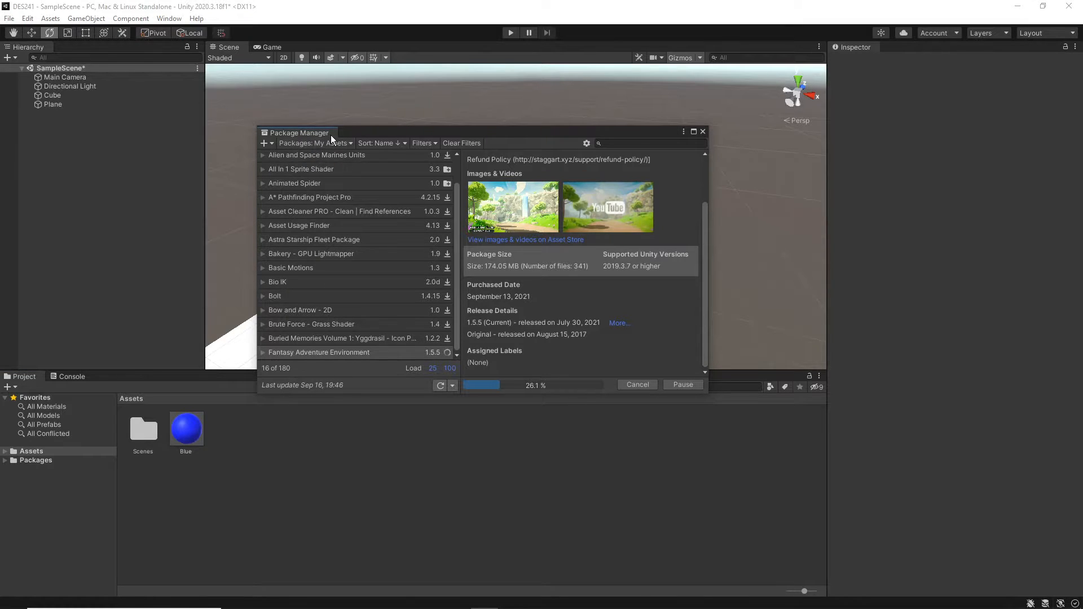
Bring up the Package Manager window and reposition it over the scene view.
drag(346, 133, 438, 99)
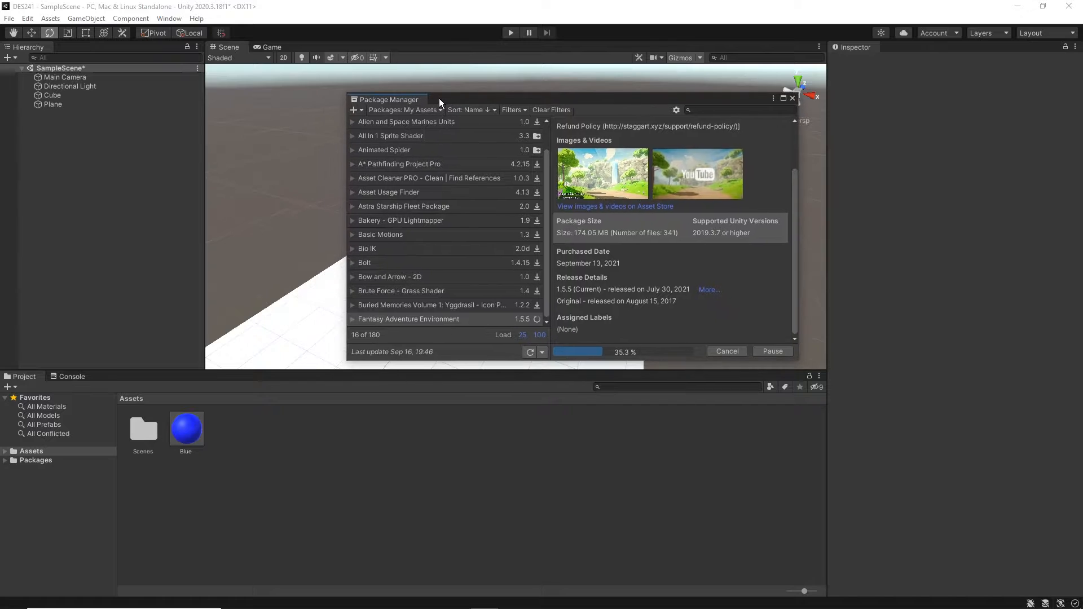
scroll(446, 205, up, 1)
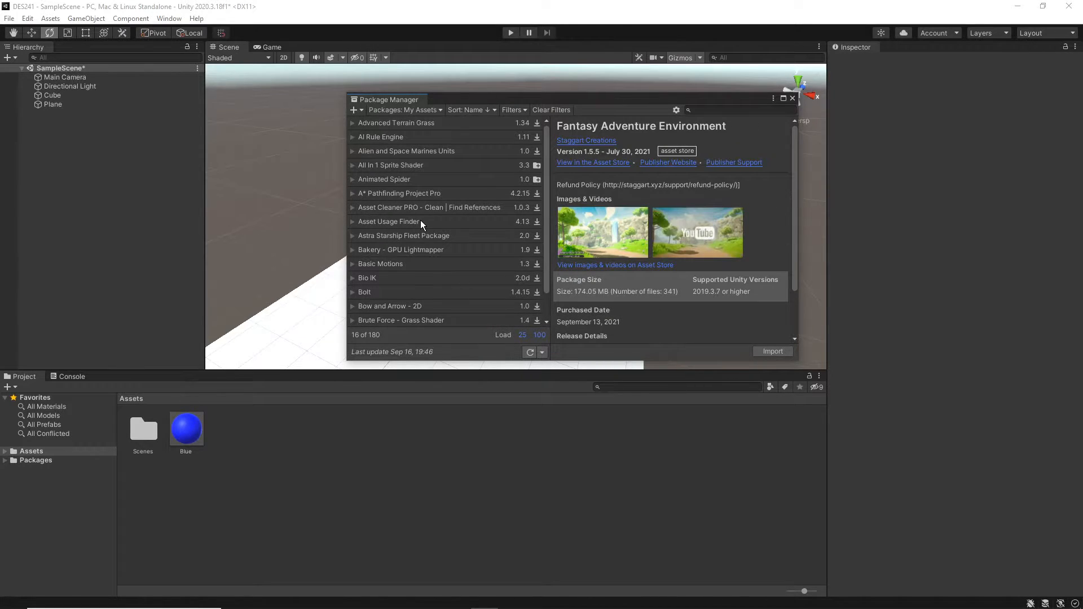
click(161, 18)
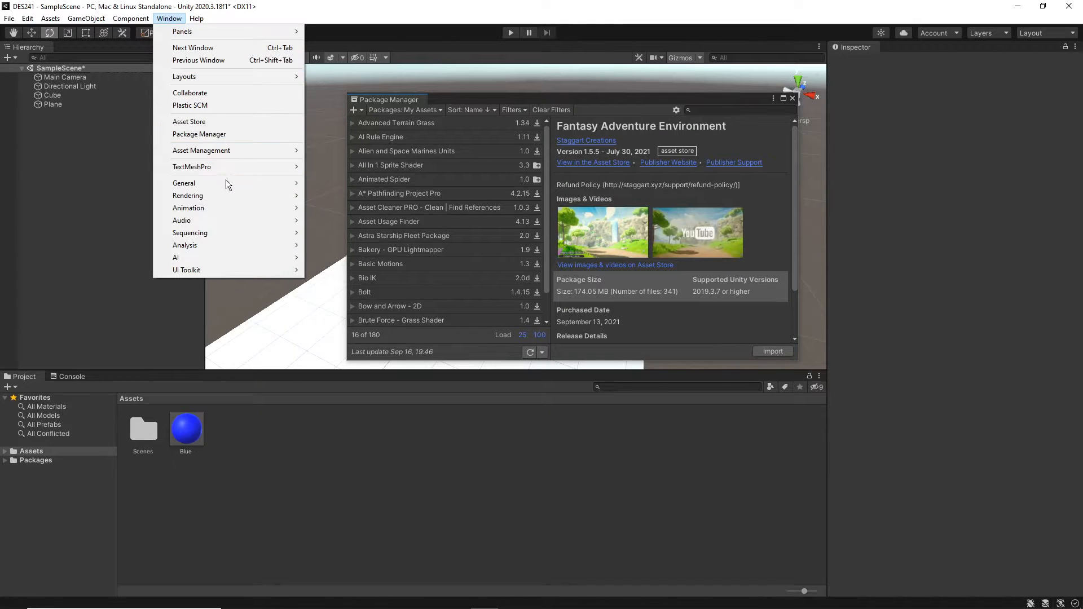
click(263, 133)
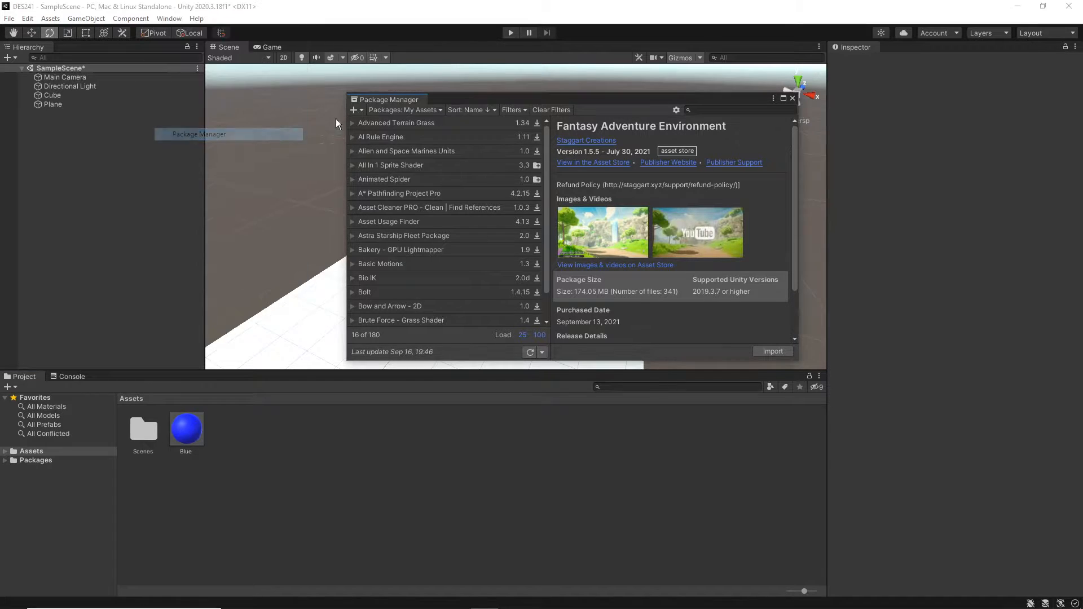
drag(432, 102, 396, 136)
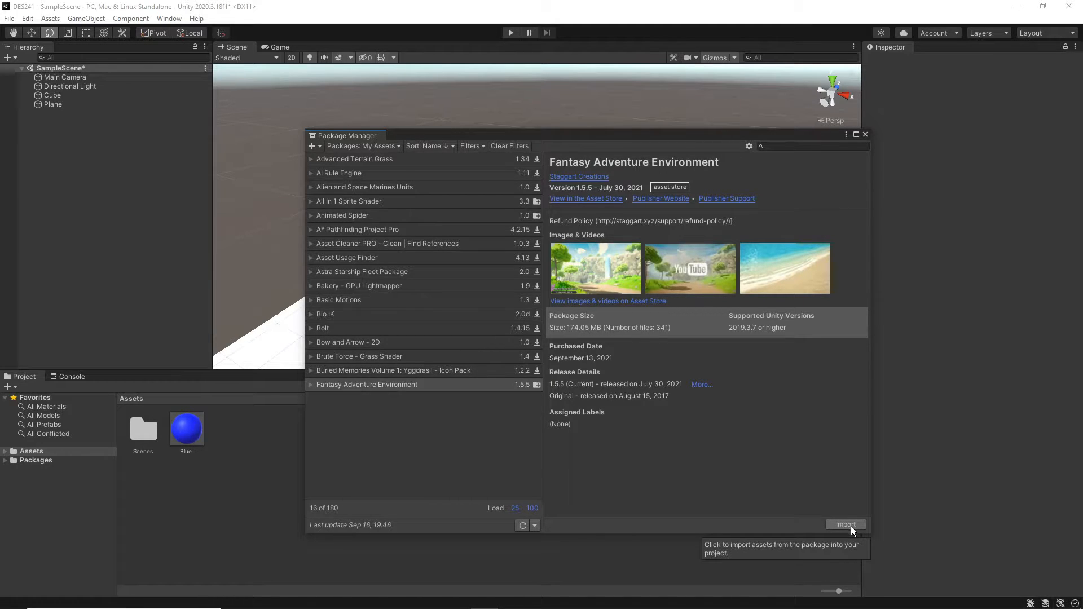
Import the Fantasy Adventure Environment package into the project, excluding the TerrainSnow folder.
click(850, 525)
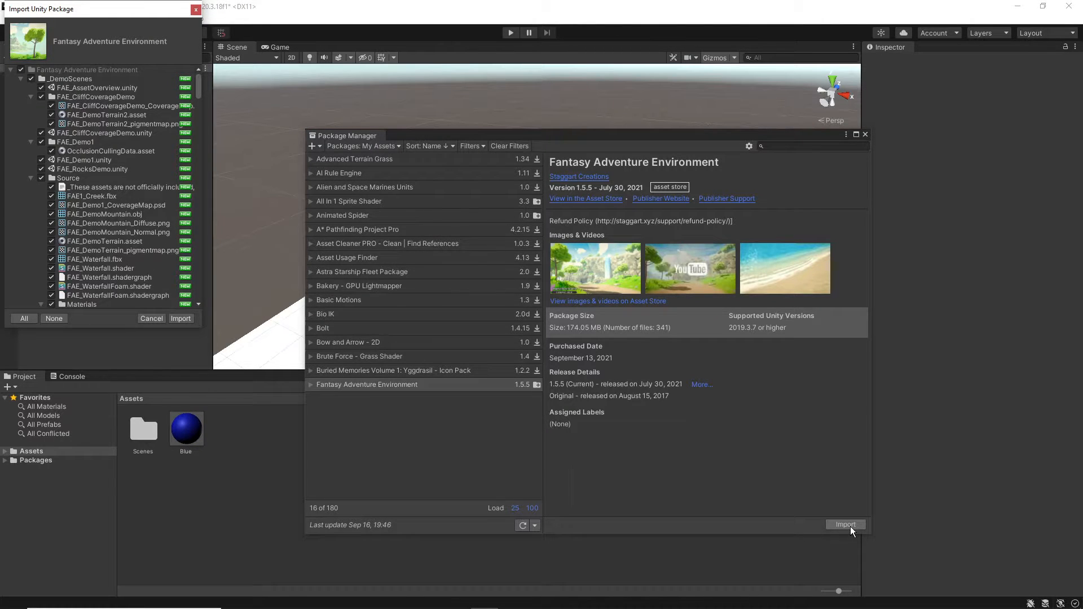
scroll(120, 157, down, 10)
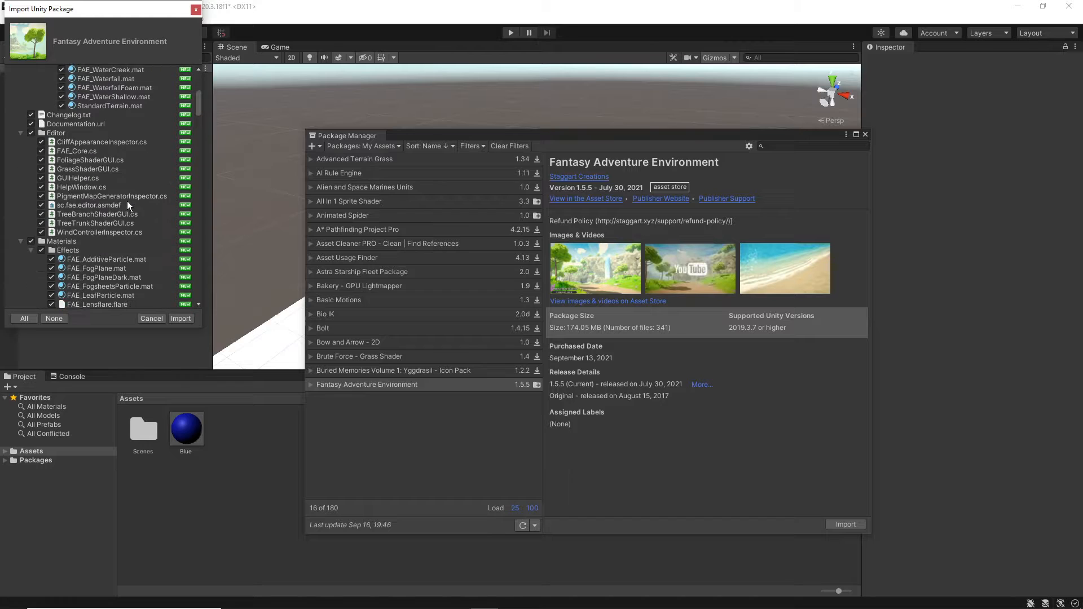
scroll(128, 224, down, 10)
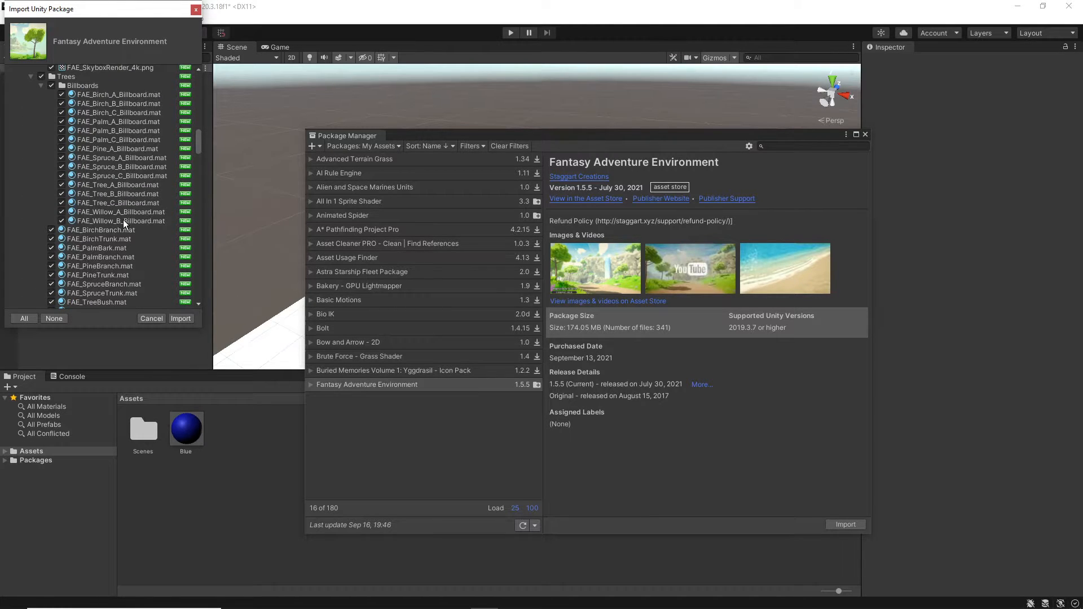
scroll(123, 224, down, 10)
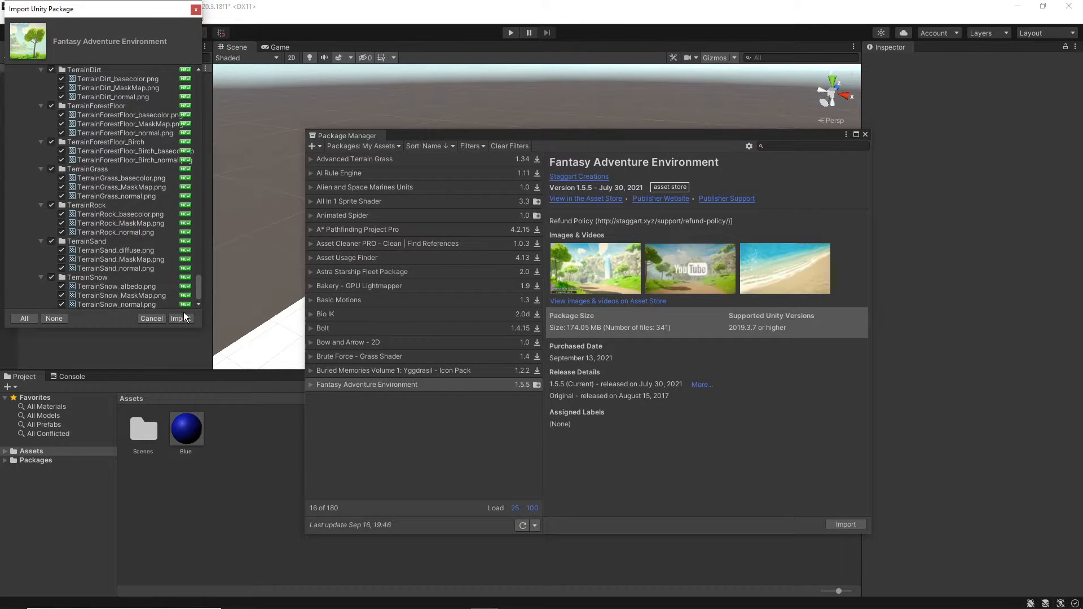
click(52, 277)
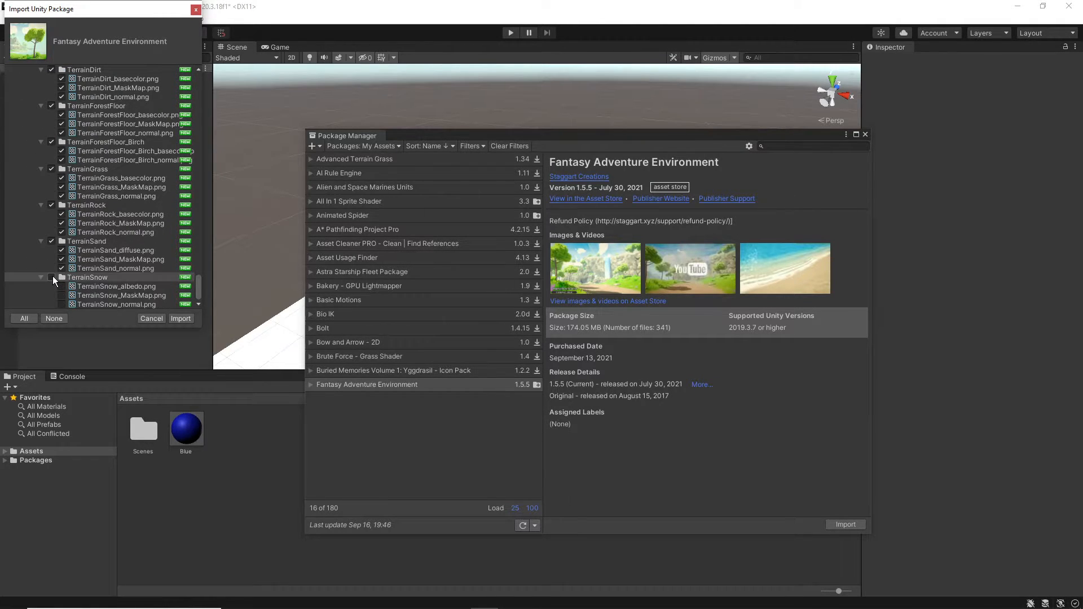
click(181, 318)
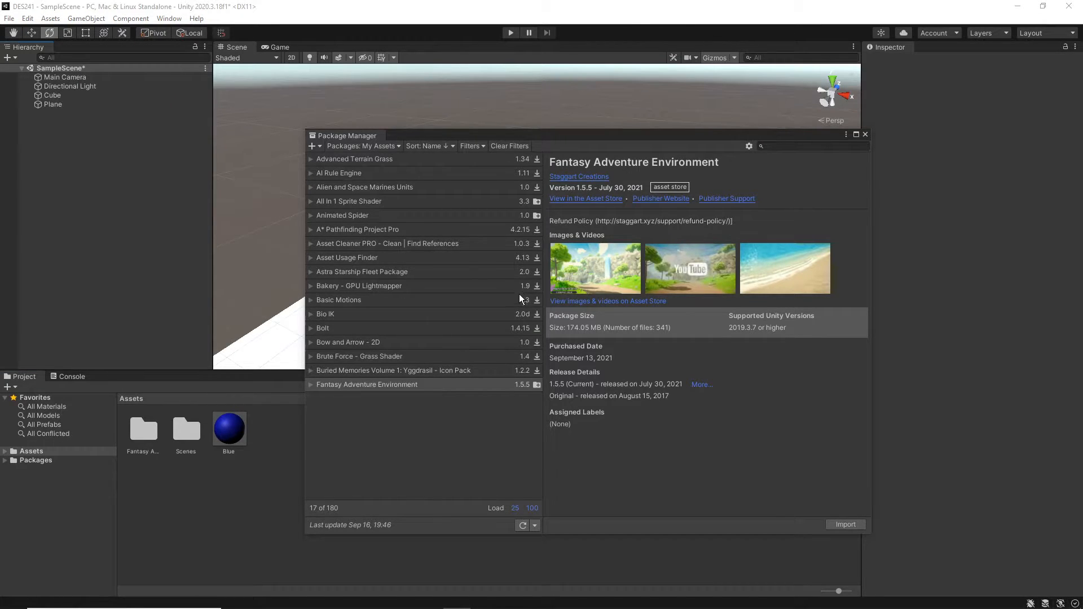
Close the Package Manager and select the imported Fantasy Adventure Environment folder in the project's Assets.
click(866, 138)
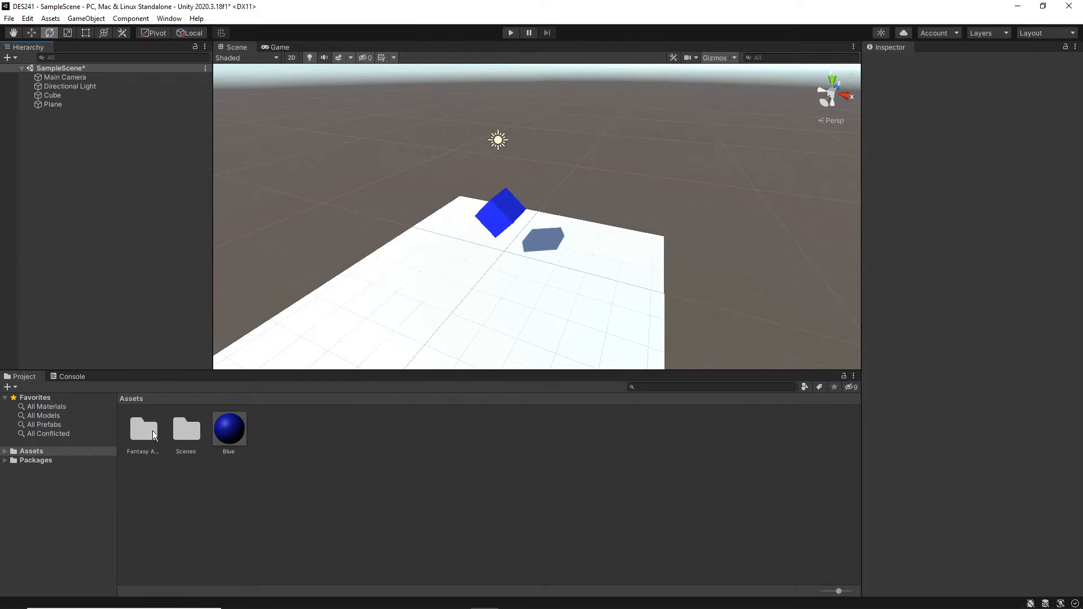
click(144, 443)
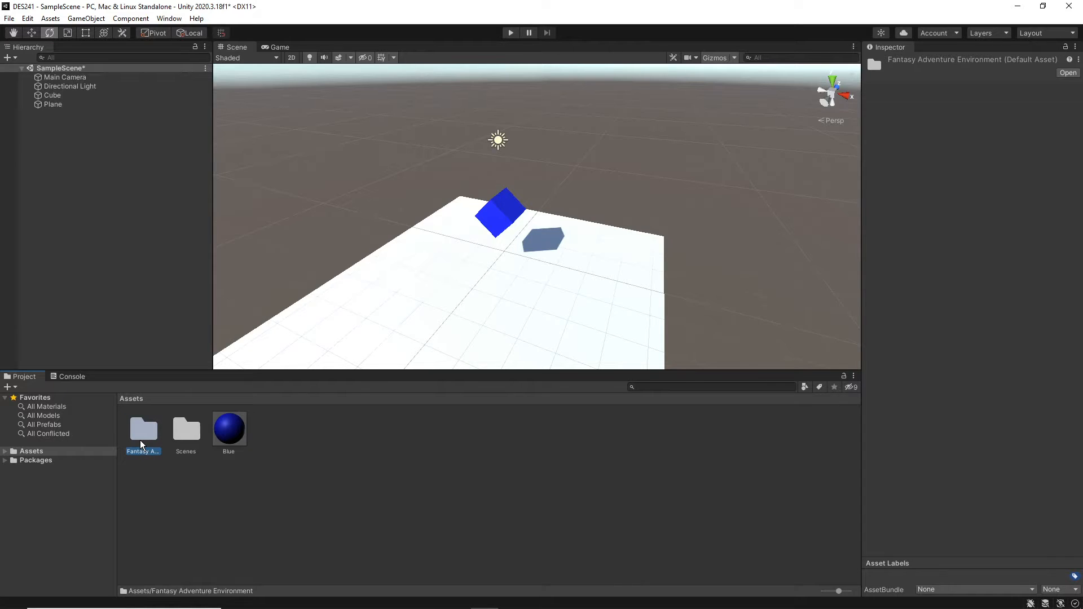
Open the Trees folder within the Fantasy Adventure Environment package's Prefabs folder.
double_click(142, 437)
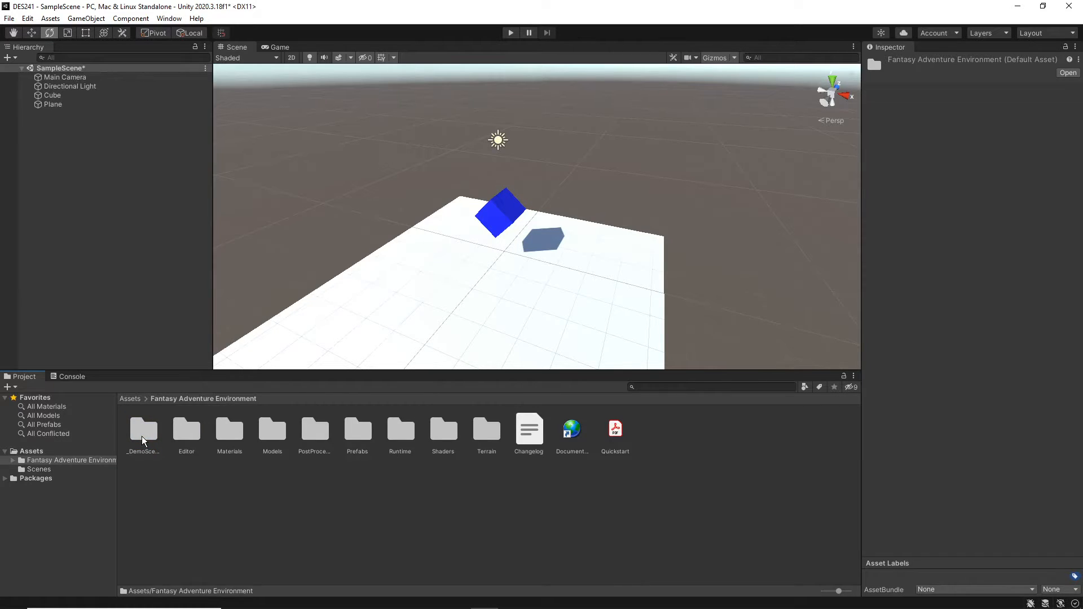
double_click(355, 434)
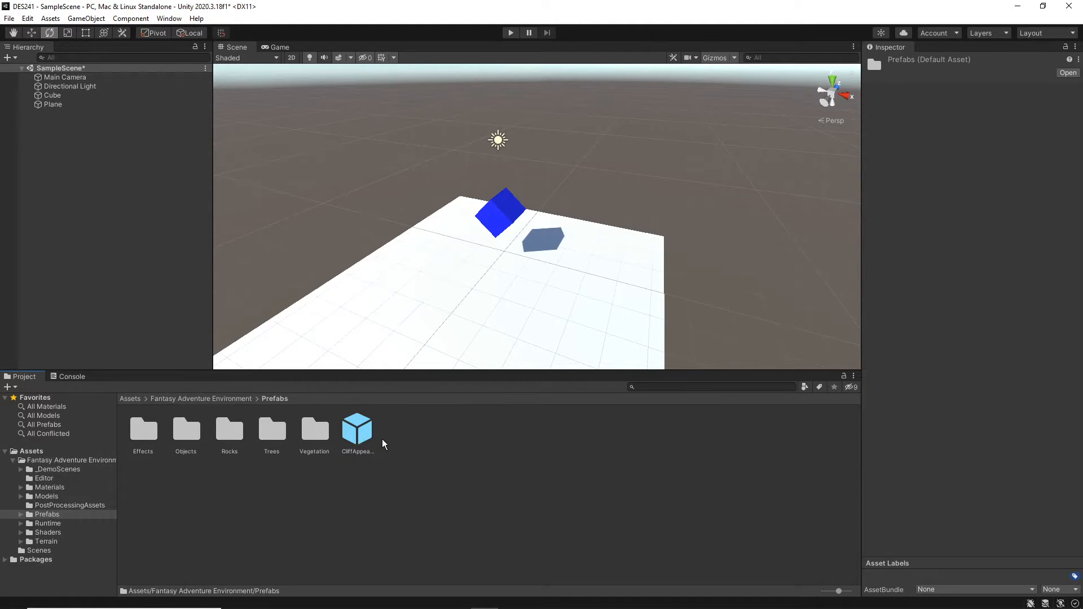
click(397, 436)
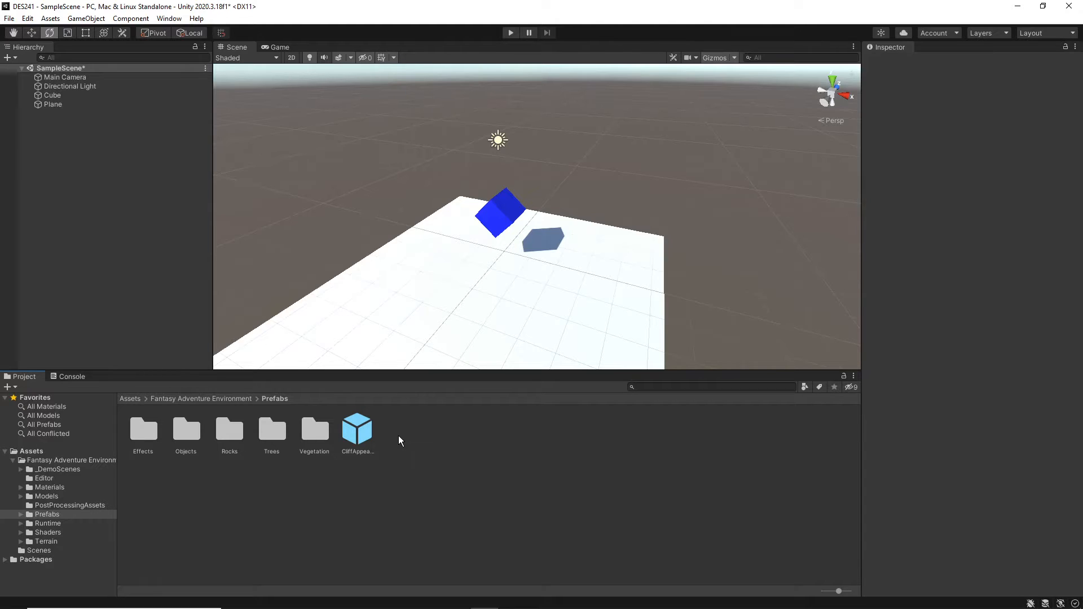
click(271, 431)
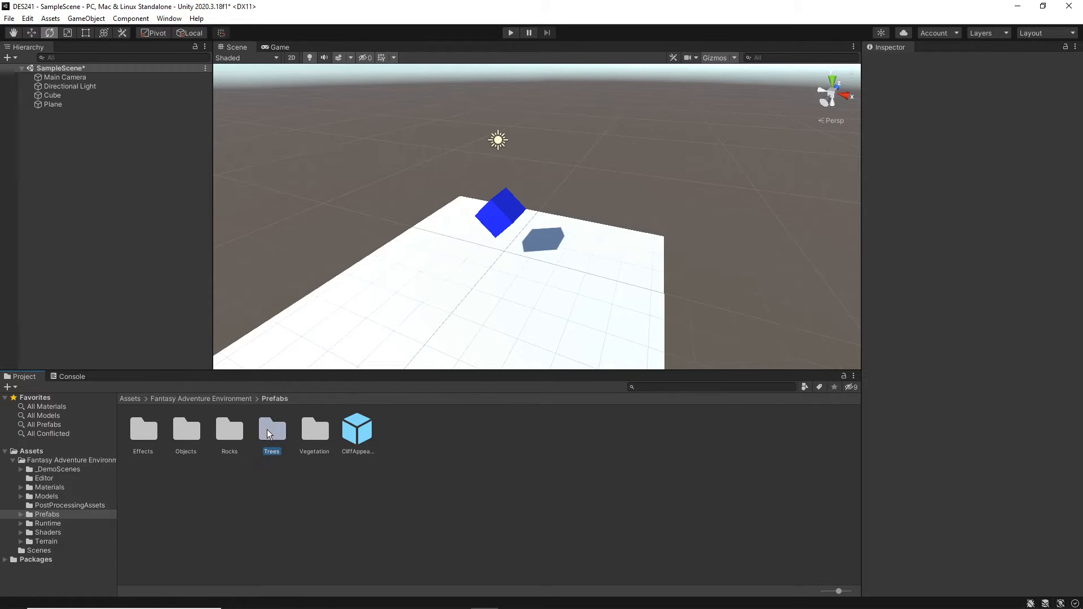
double_click(269, 432)
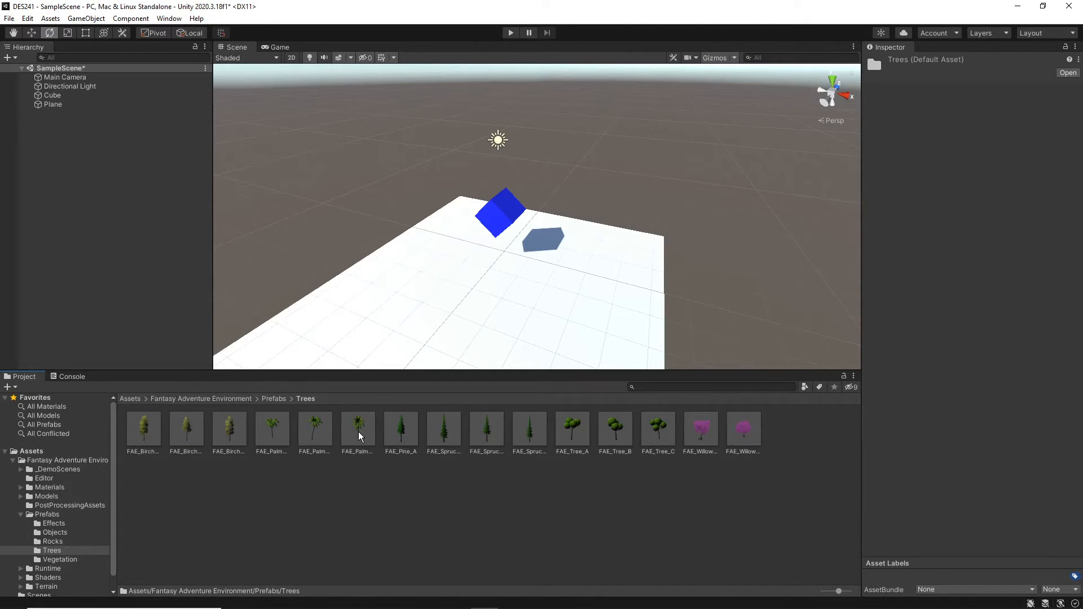
Place the FAE_Palm_B prefab in the scene beside the cube, at about X 3.56, Z -0.63.
drag(309, 438, 798, 193)
scroll(598, 295, down, 5)
right_drag(799, 194, 815, 211)
key(w)
key(s)
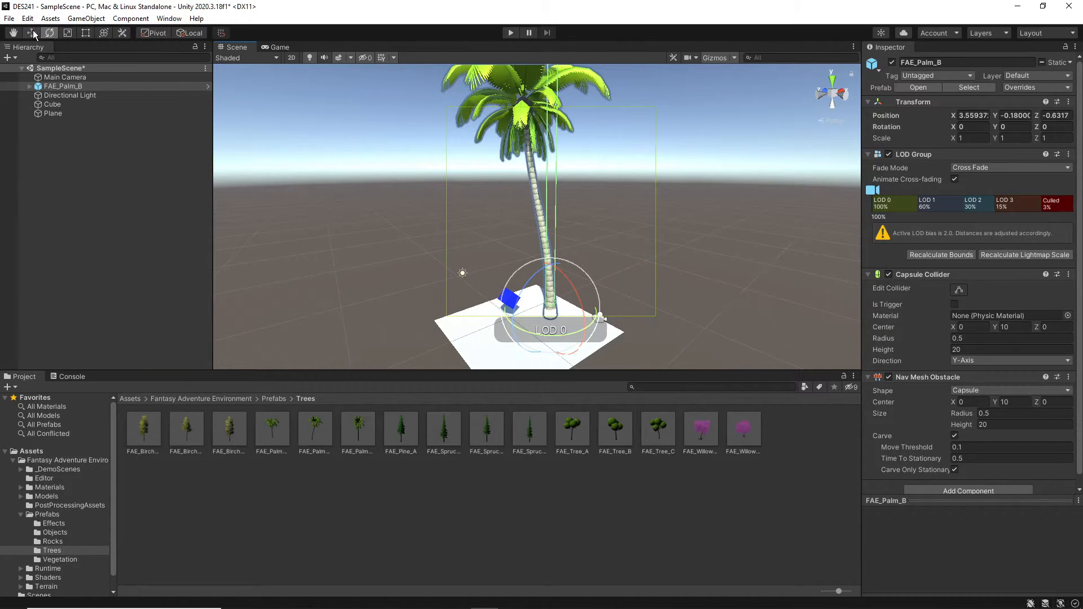
Scale the palm tree uniformly down to about 0.178 and move it along X to 2.19, near the cube.
click(67, 33)
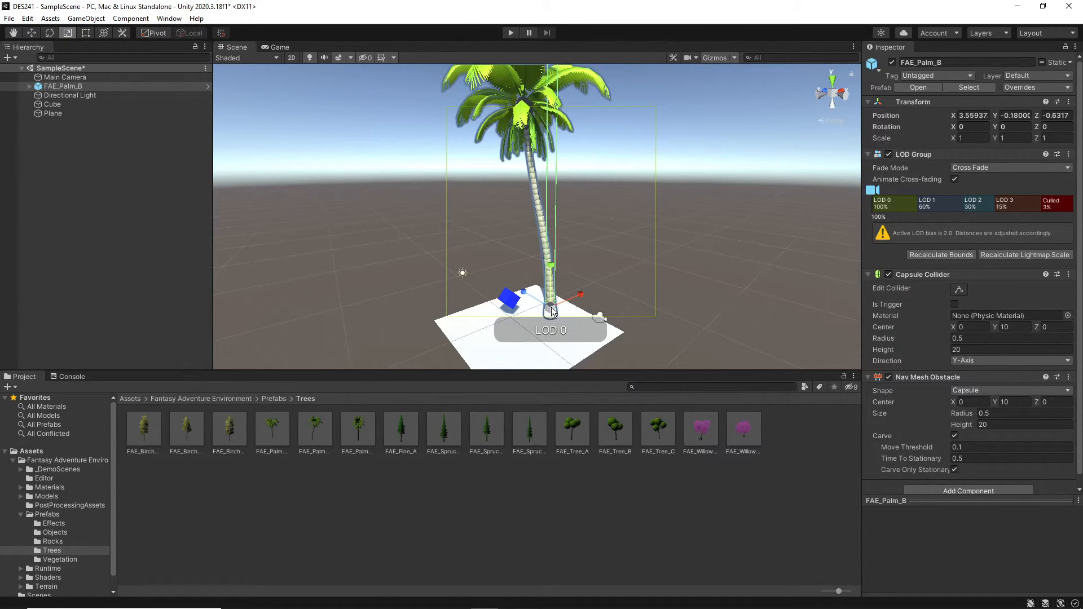
drag(552, 310, 500, 318)
key(w)
right_drag(624, 276, 603, 292)
key(w)
drag(728, 296, 646, 296)
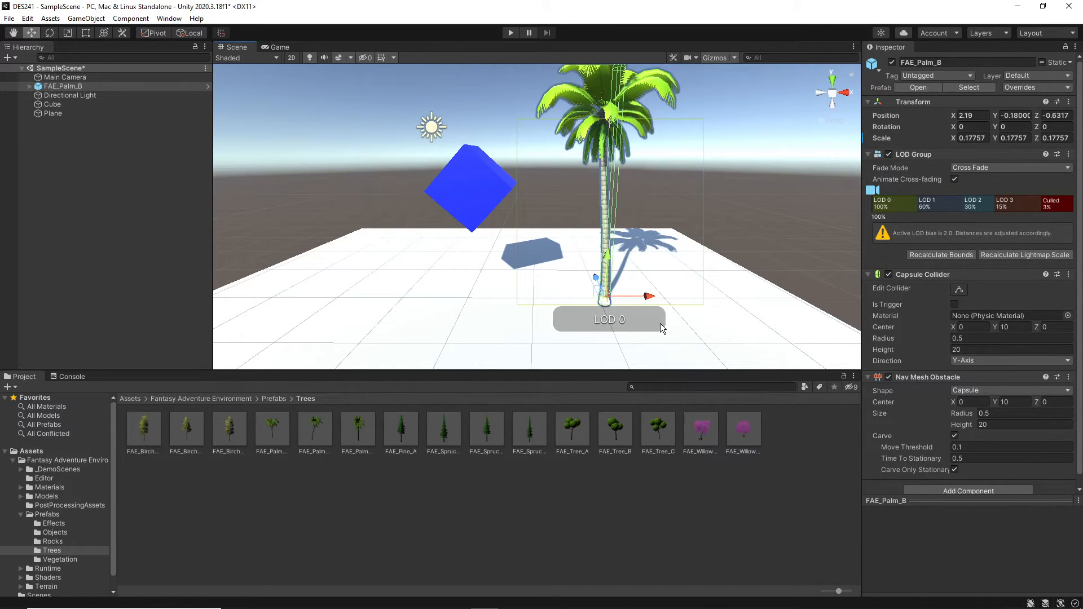
alt+drag(523, 302, 650, 355)
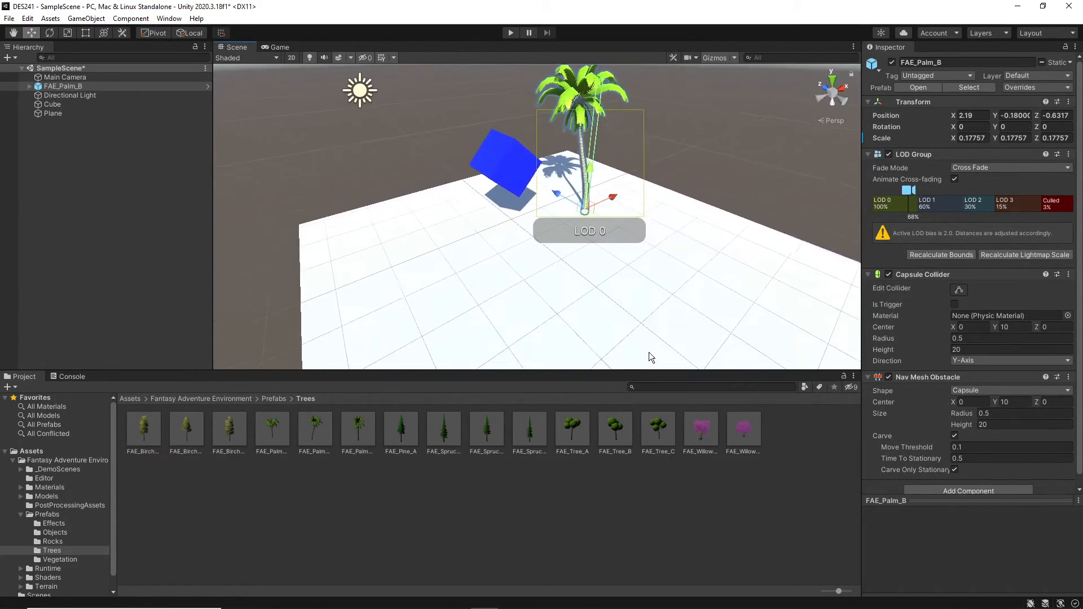
Look through the package's Terrain textures and the plane's component options for a ground surface.
click(229, 398)
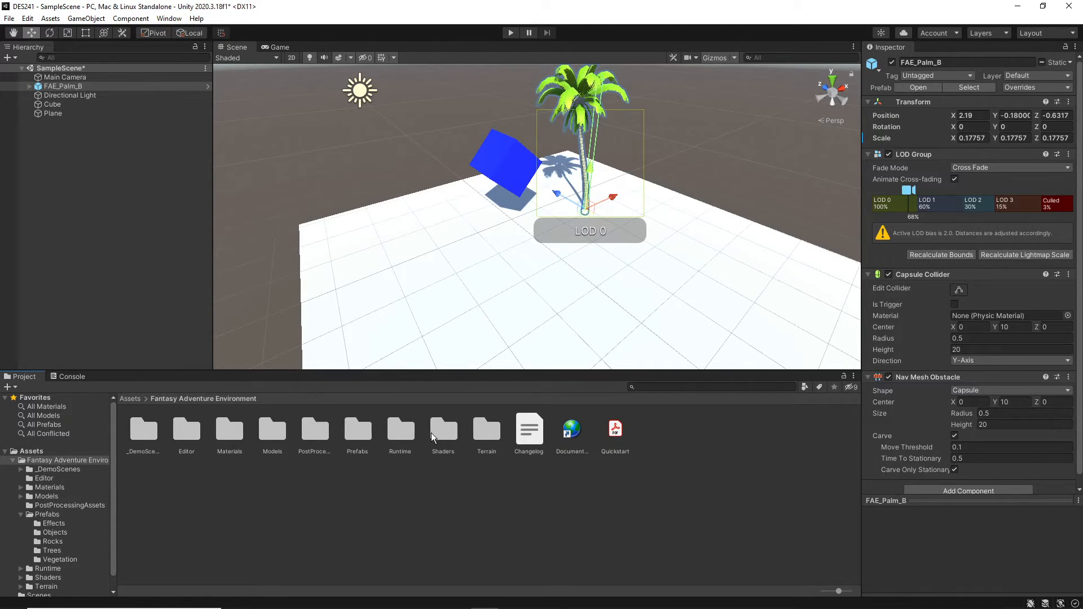
double_click(486, 432)
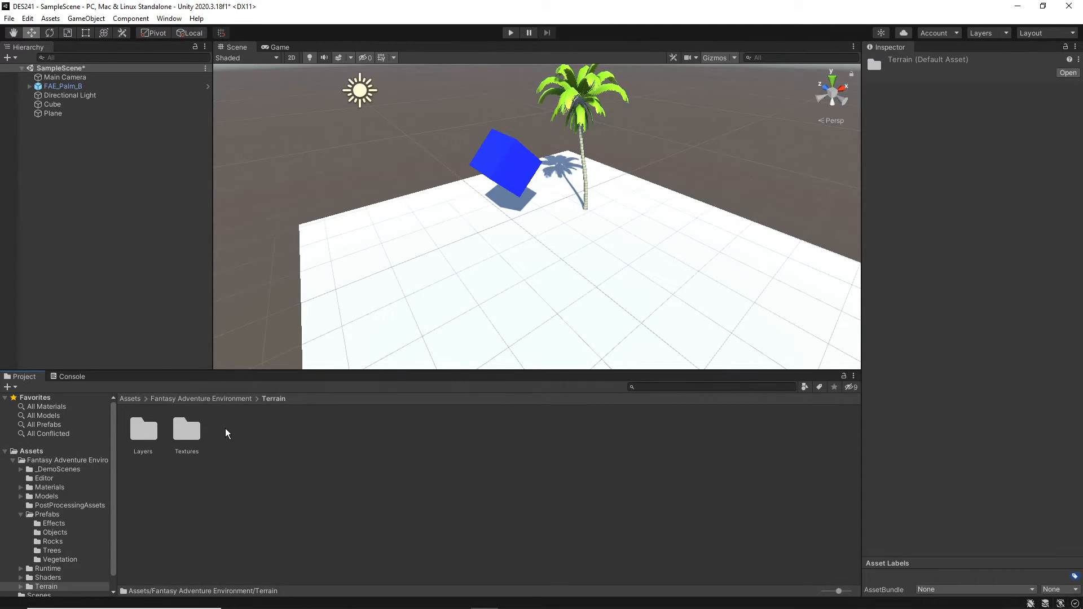
double_click(197, 432)
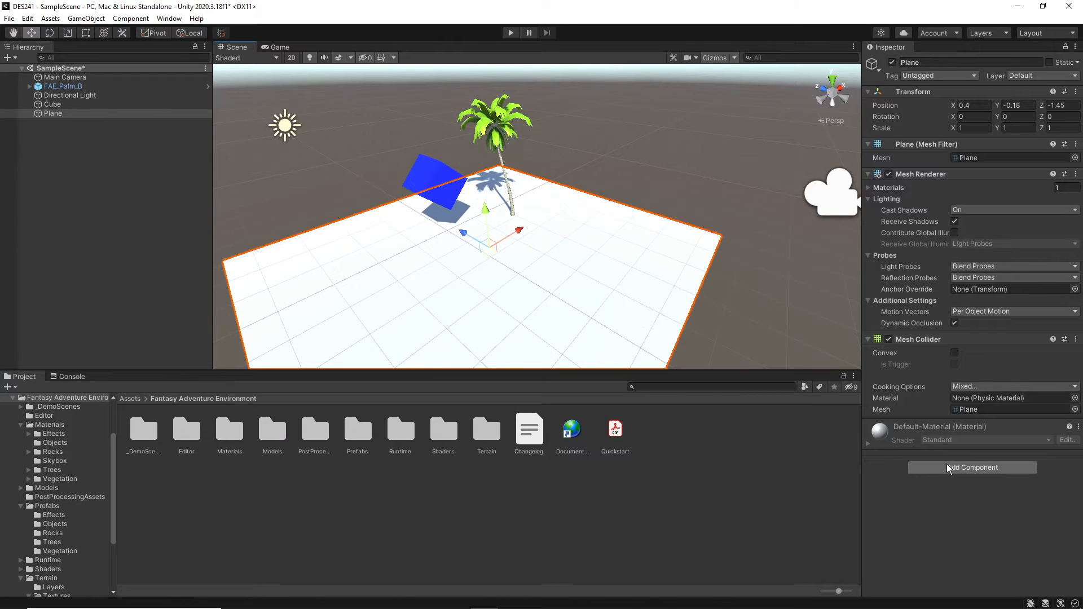
click(947, 465)
click(717, 487)
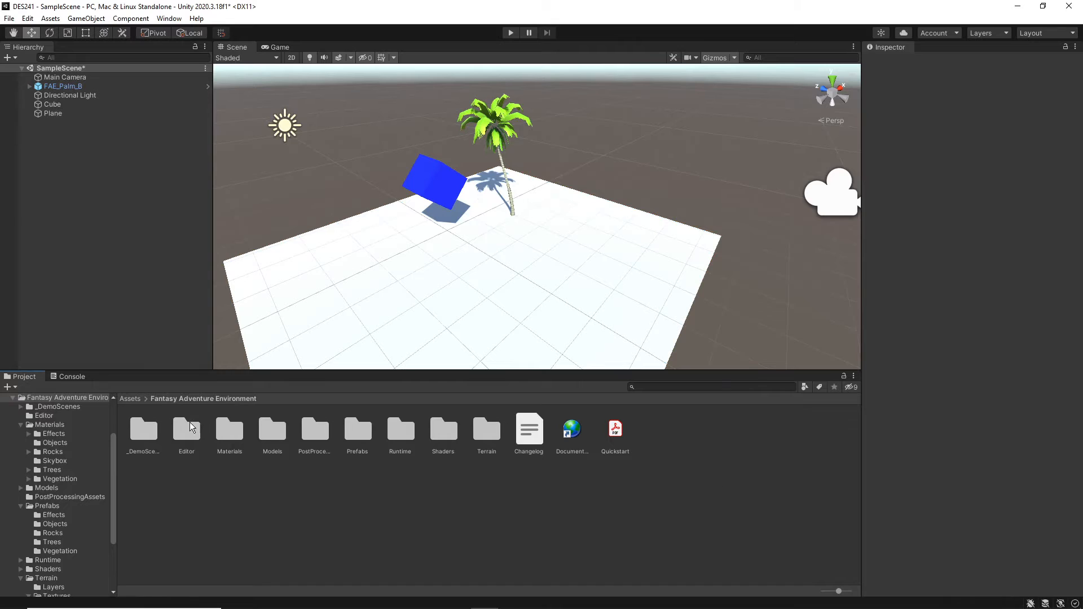
Create a new material named sand in the project's root Assets folder.
click(129, 399)
right_click(320, 476)
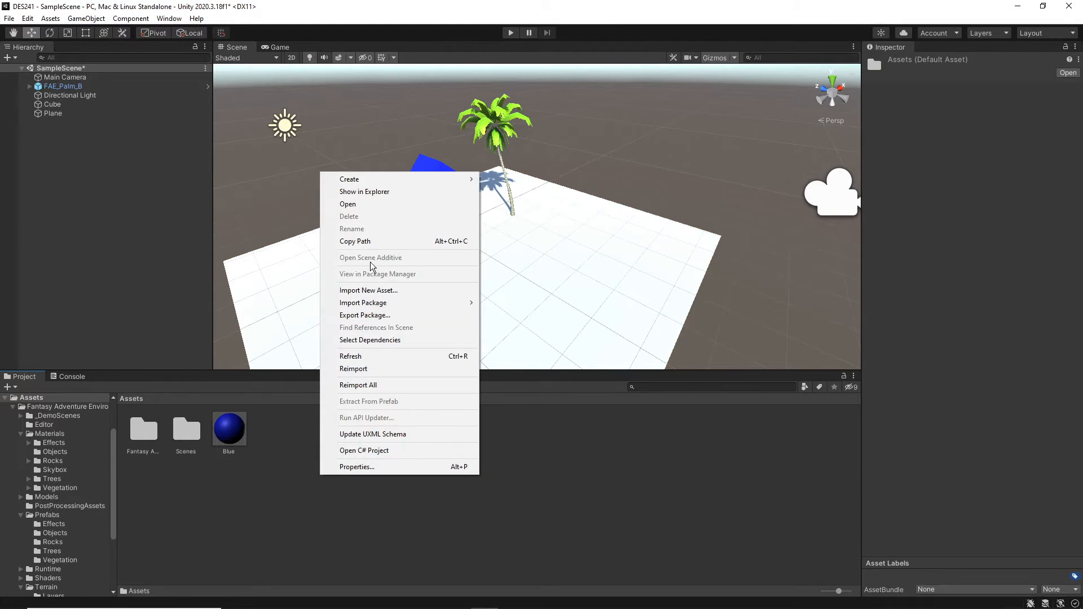
mouse_move(374, 180)
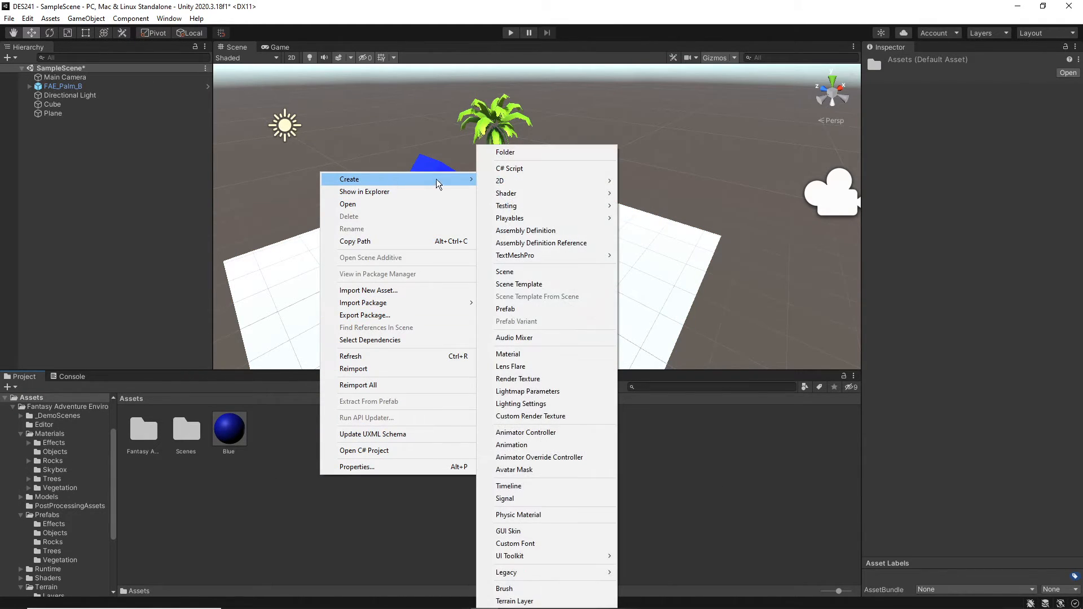
click(513, 355)
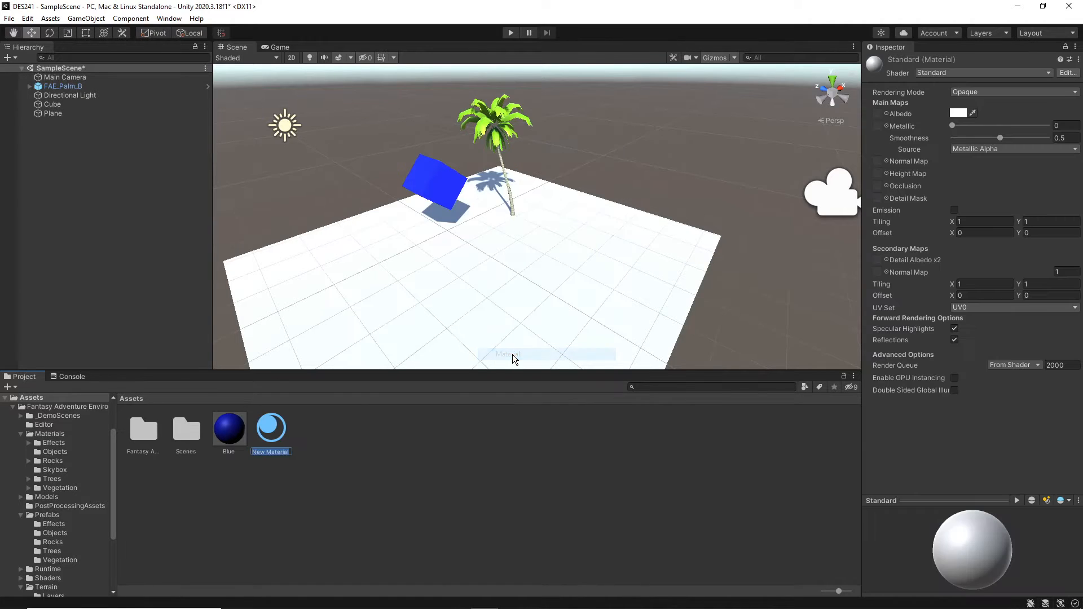
text(sand)
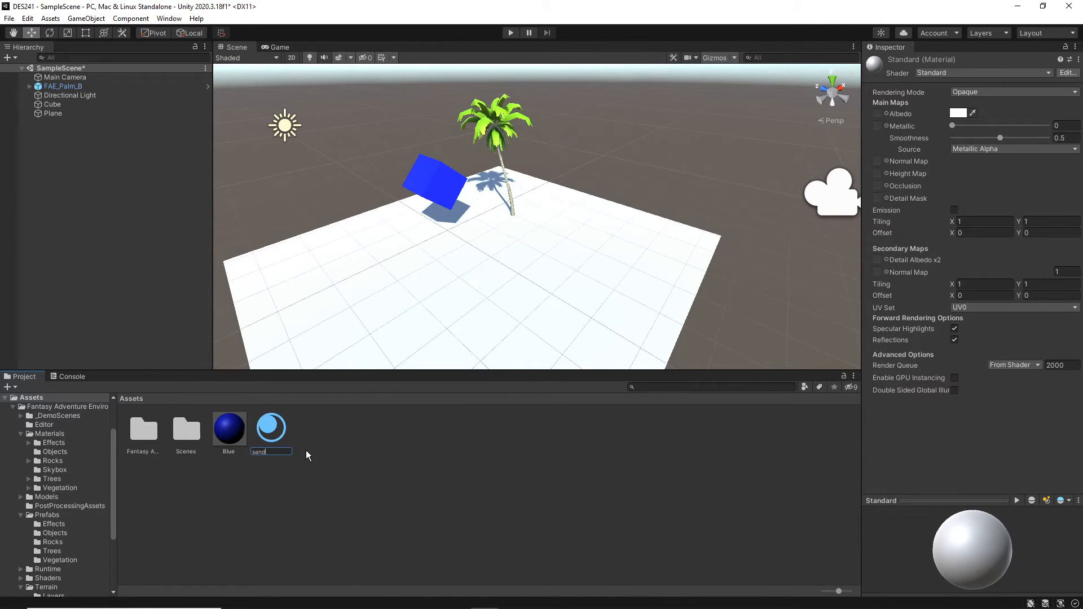
key(Return)
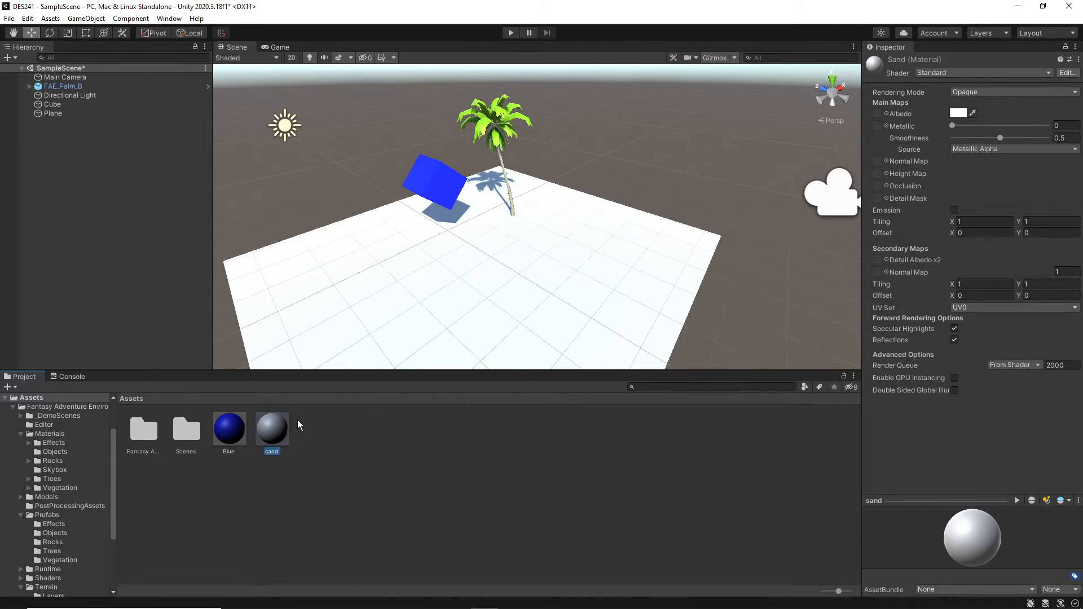
Set the sand material's albedo to pale yellow FFF594 and apply the material to the plane.
click(957, 113)
click(1046, 156)
click(1009, 167)
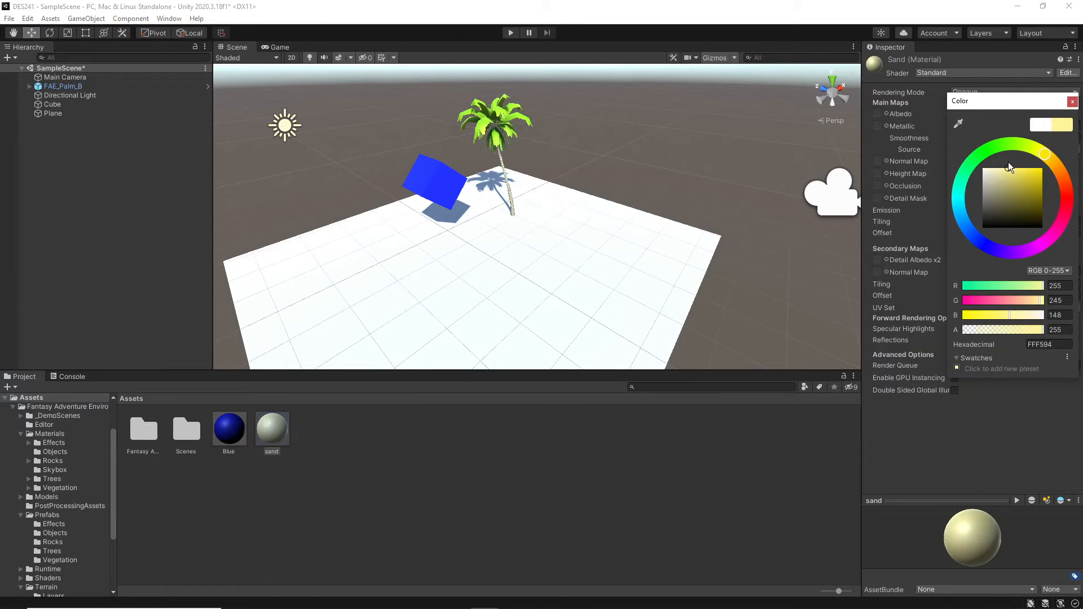
click(1072, 101)
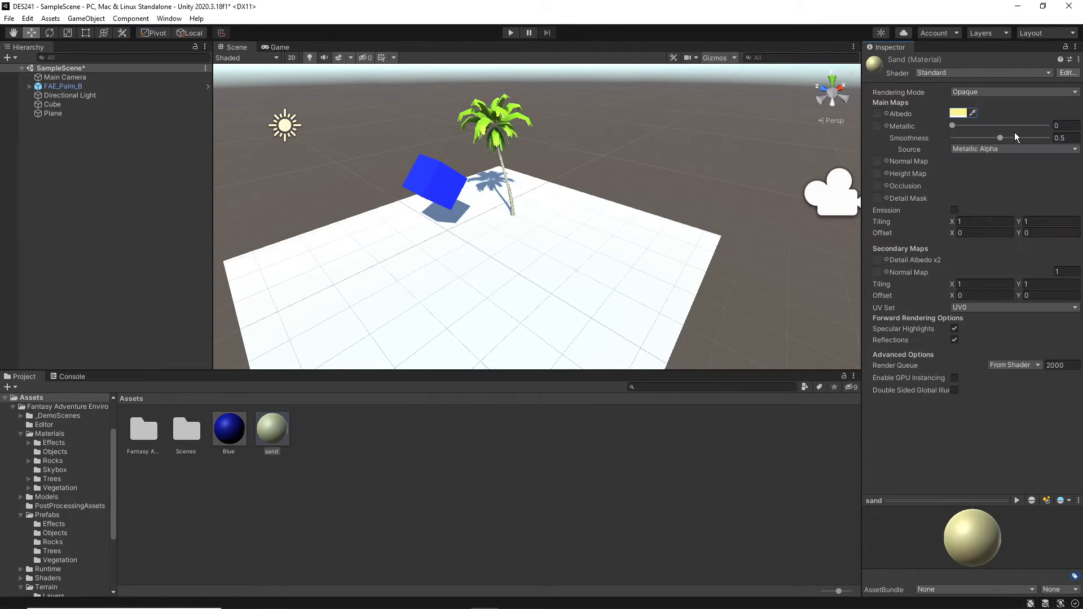
drag(272, 429, 429, 308)
alt+drag(532, 286, 437, 277)
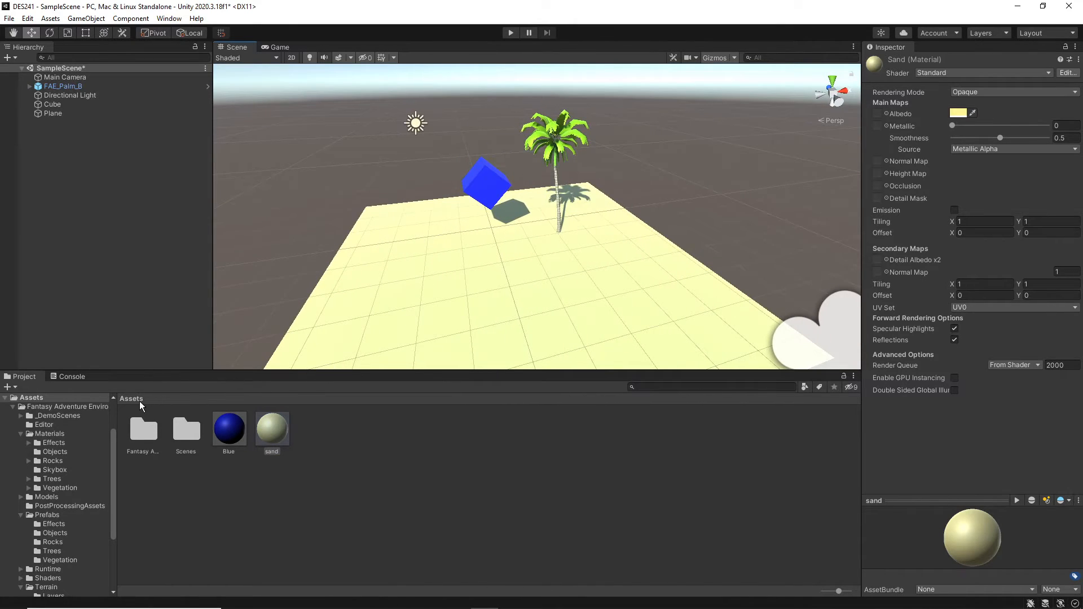
Place the RockCluster_C prefab from the package's Rocks prefabs on the plane, at about X -2, Z -1.48.
double_click(144, 429)
double_click(225, 430)
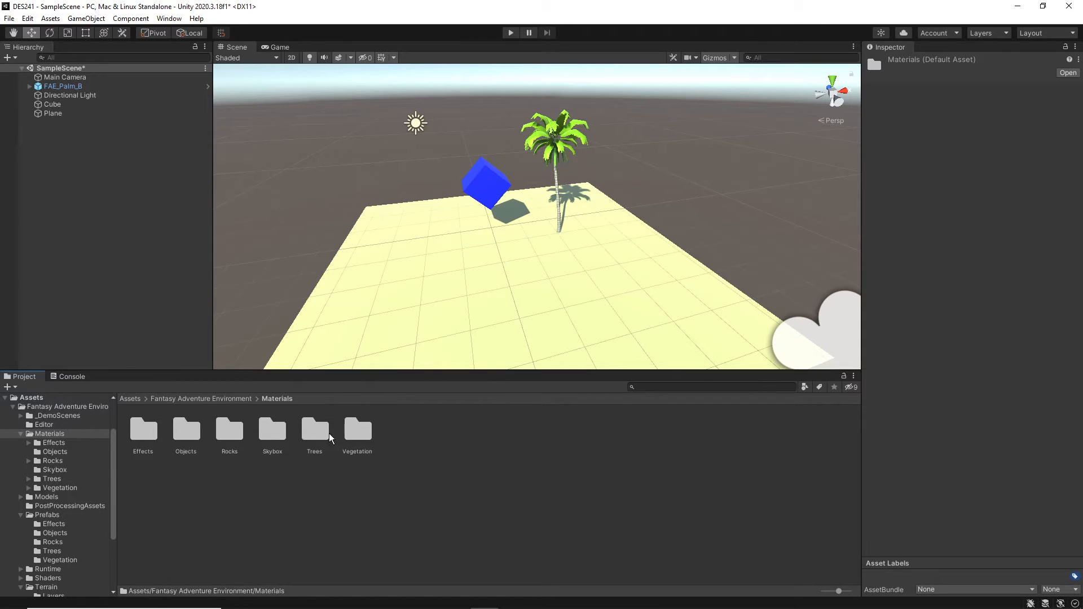
double_click(186, 430)
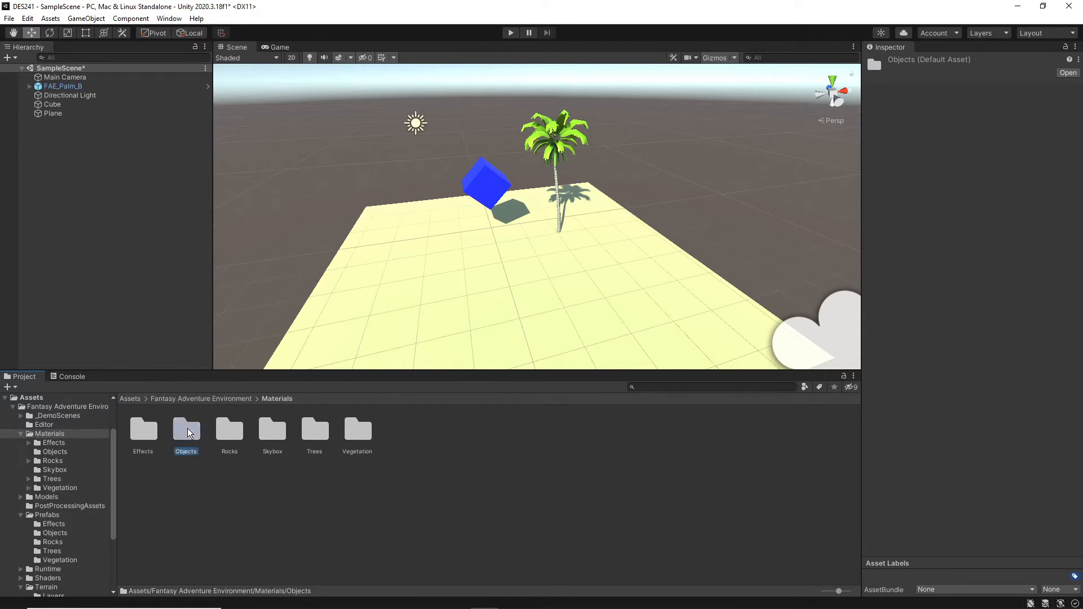
click(203, 399)
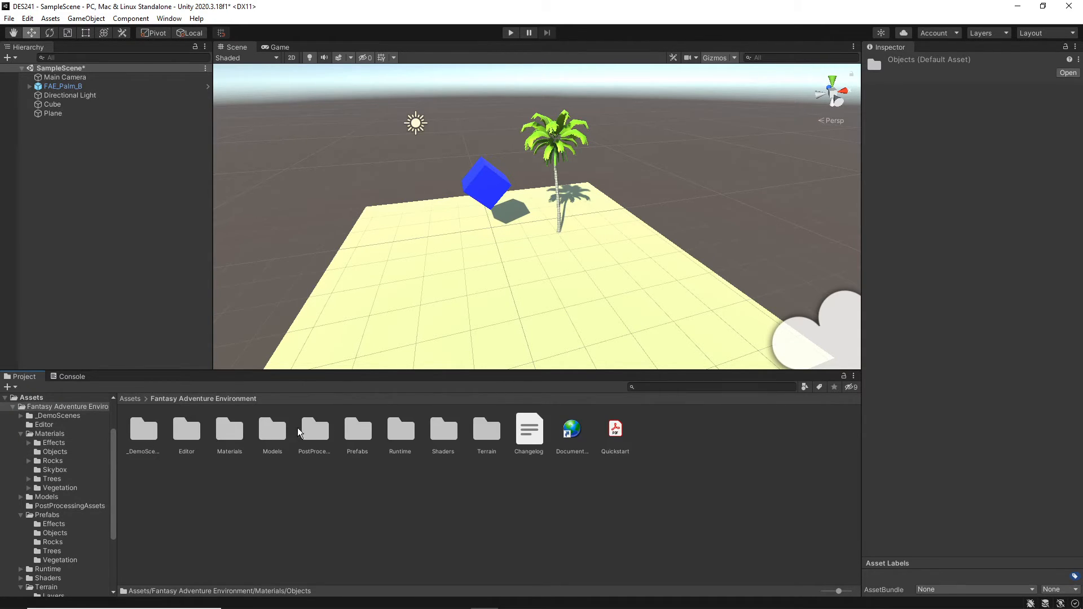
double_click(357, 429)
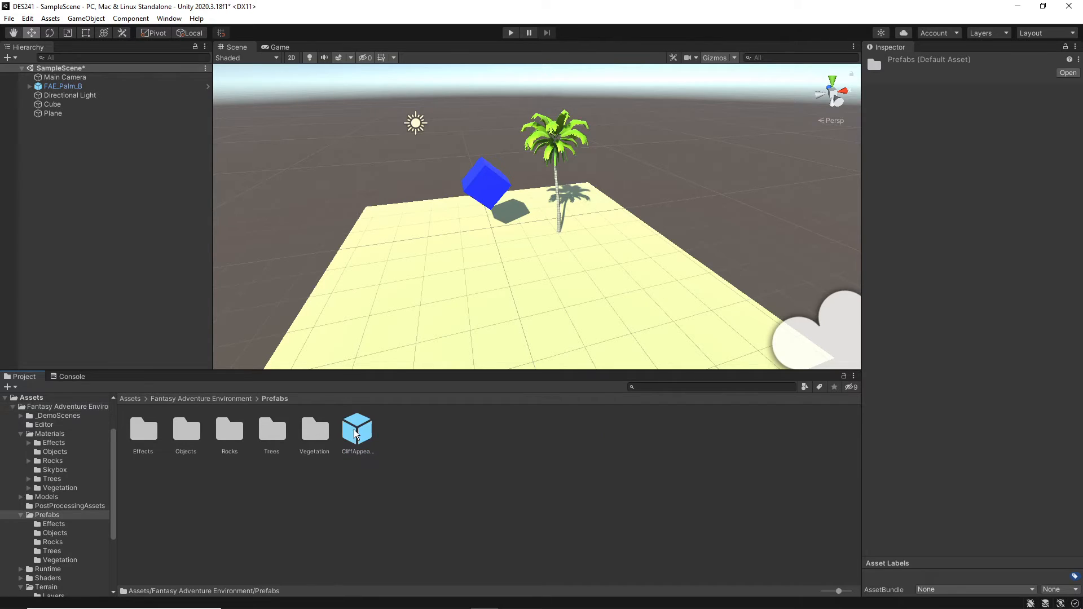
double_click(233, 431)
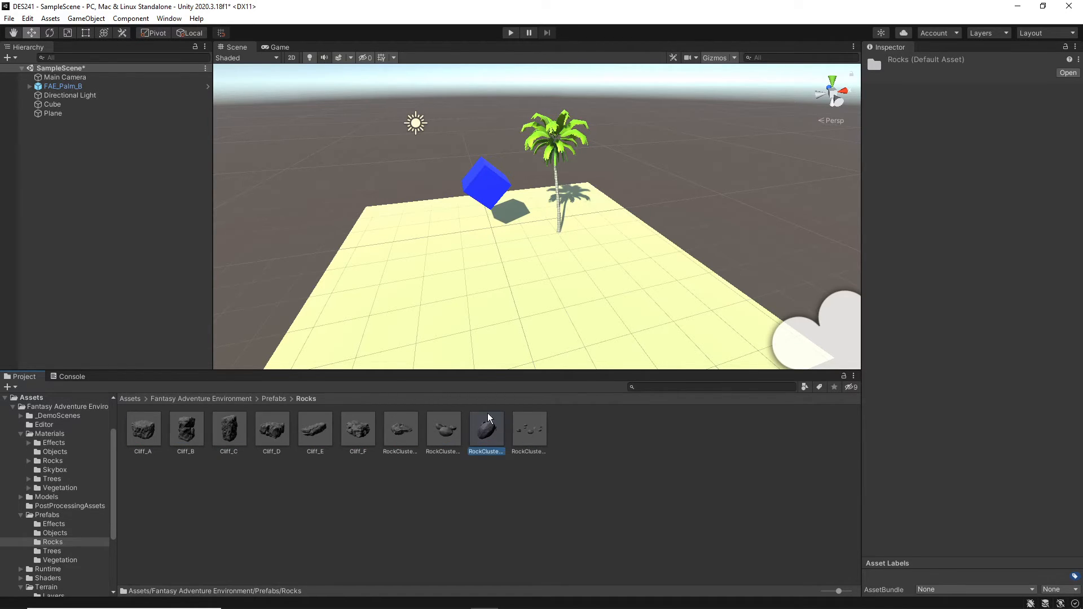
drag(488, 418, 426, 270)
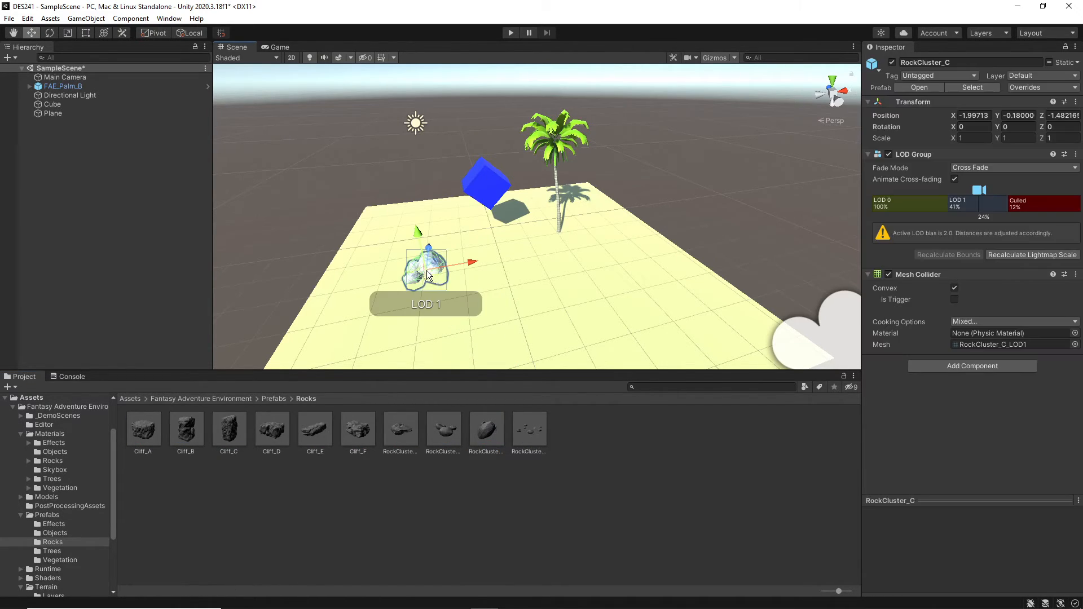
Place the Bush_B prefab from the package's Vegetation prefabs on the plane, next to the palm's trunk.
click(268, 398)
double_click(315, 429)
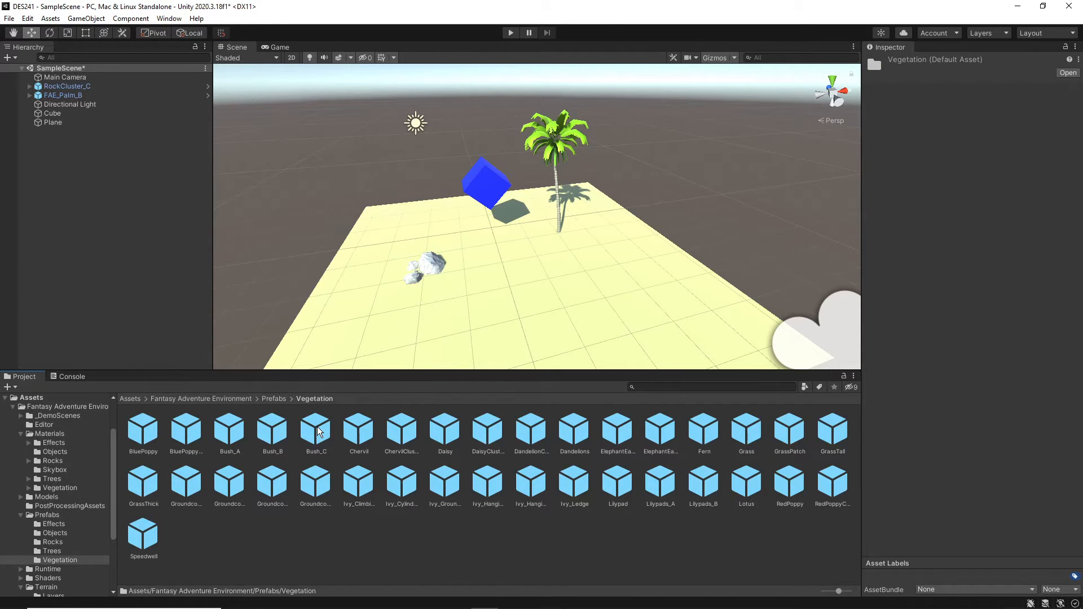
click(272, 435)
drag(272, 434, 574, 244)
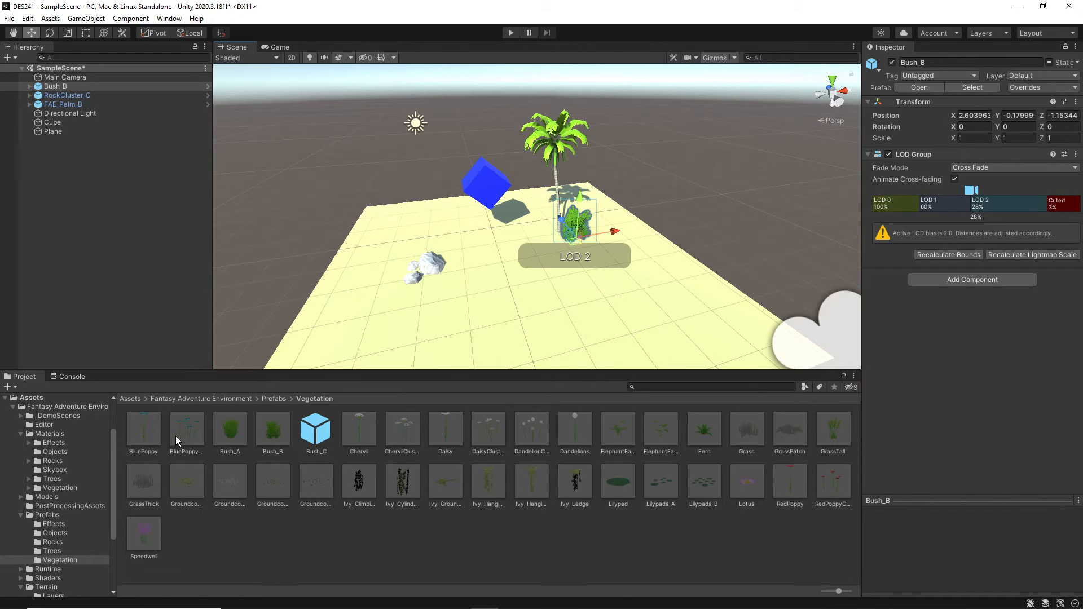
Try the GrassThick prefab beside the rock cluster, and delete it from the scene.
drag(144, 482, 392, 283)
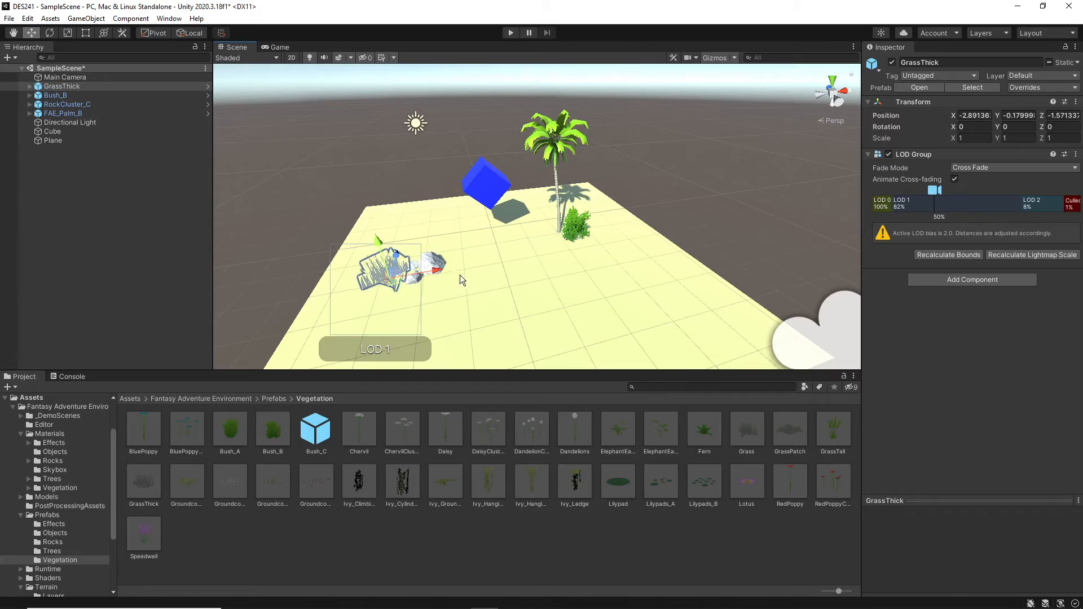
right_drag(460, 276, 519, 291)
key(w)
key(s)
click(780, 204)
click(781, 204)
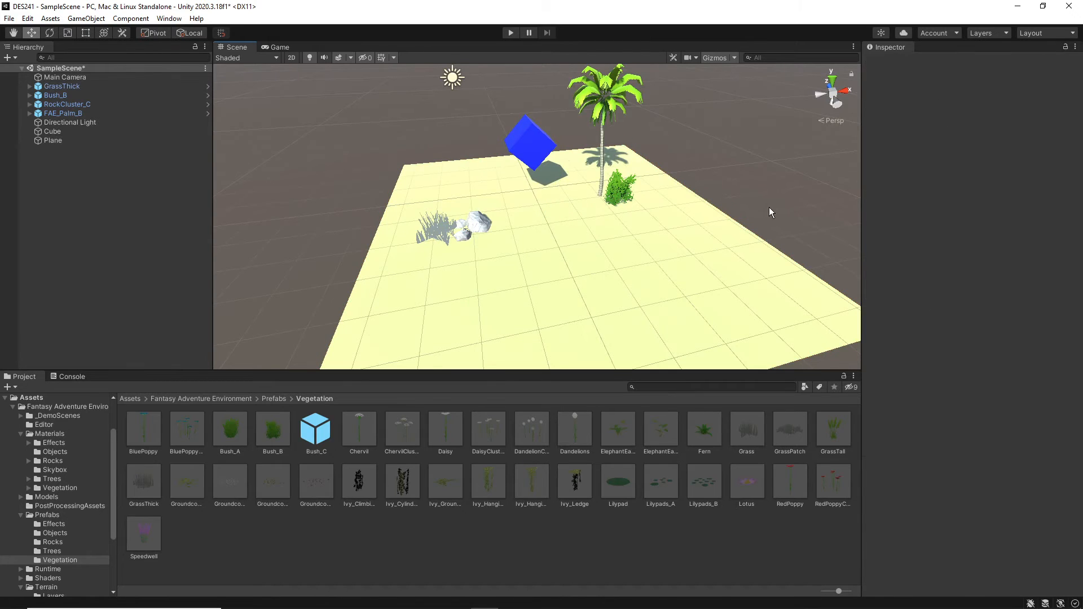
key(s)
right_drag(769, 208, 747, 198)
click(413, 232)
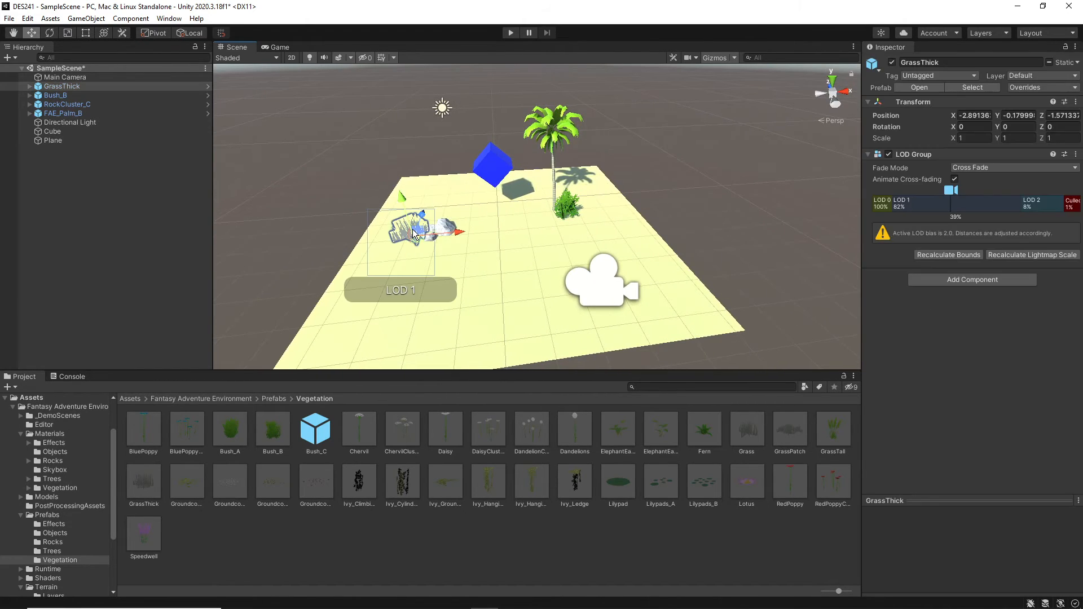
key(Delete)
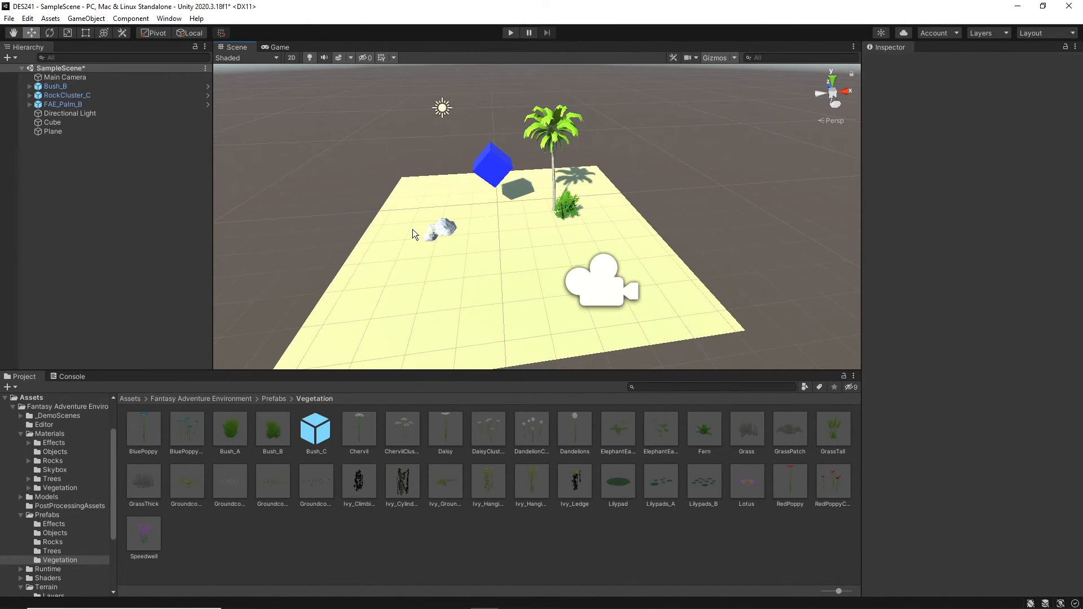
Place the FAE_Palm_A and FAE_Palm_C prefabs from the Trees prefabs on the plane, at about X -2.36, Z -3.42 and X 0.24, Z -4.01.
click(272, 399)
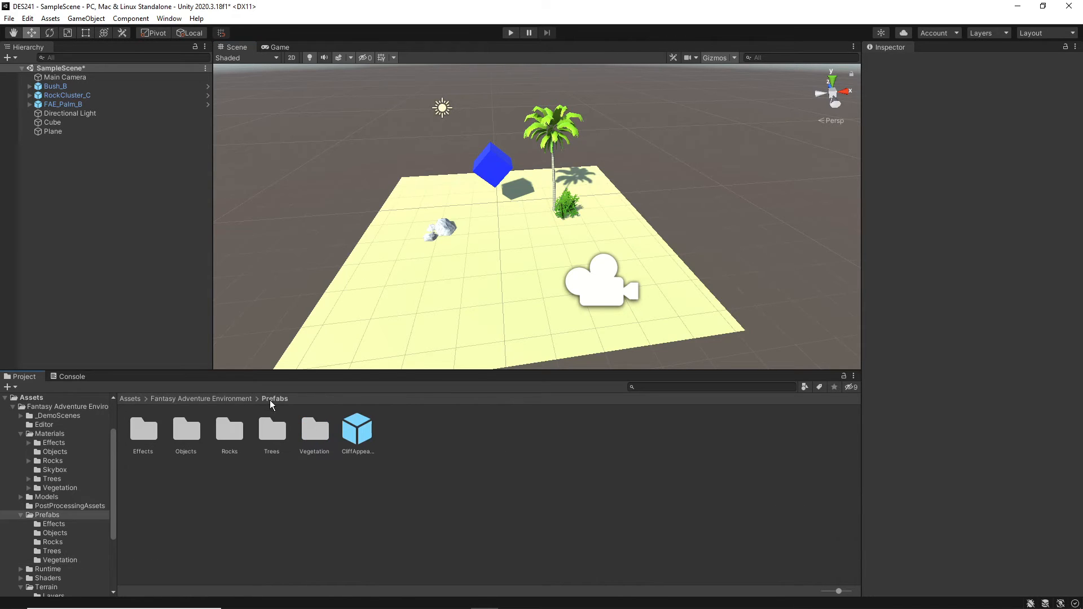
click(273, 434)
double_click(273, 435)
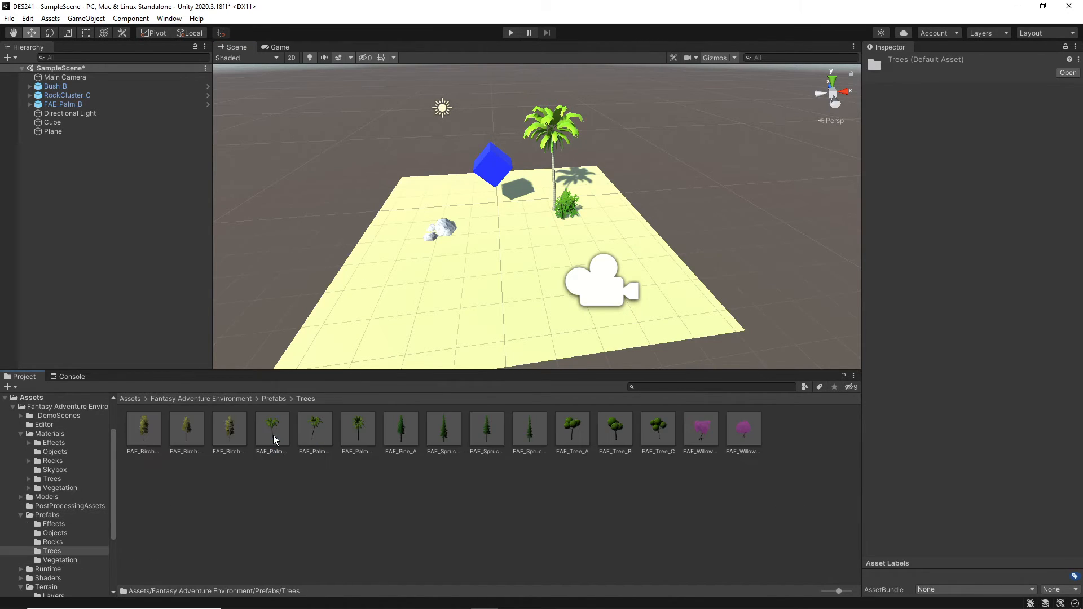
drag(322, 368, 419, 276)
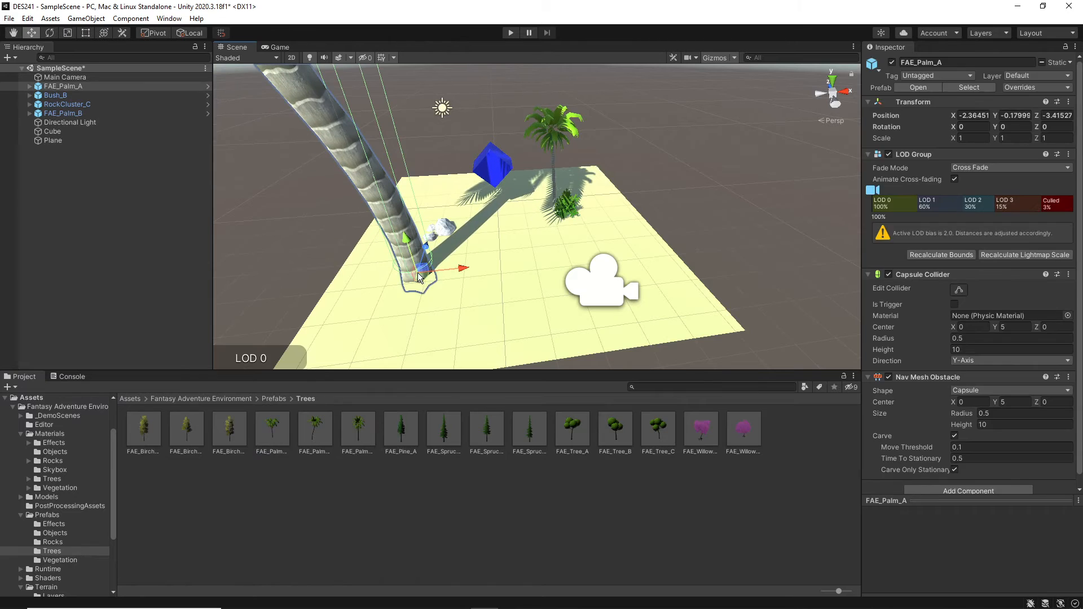
drag(361, 429, 508, 279)
Scale FAE_Palm_A and FAE_Palm_C together down to about 0.16 on all axes.
key(s)
right_drag(557, 234, 538, 210)
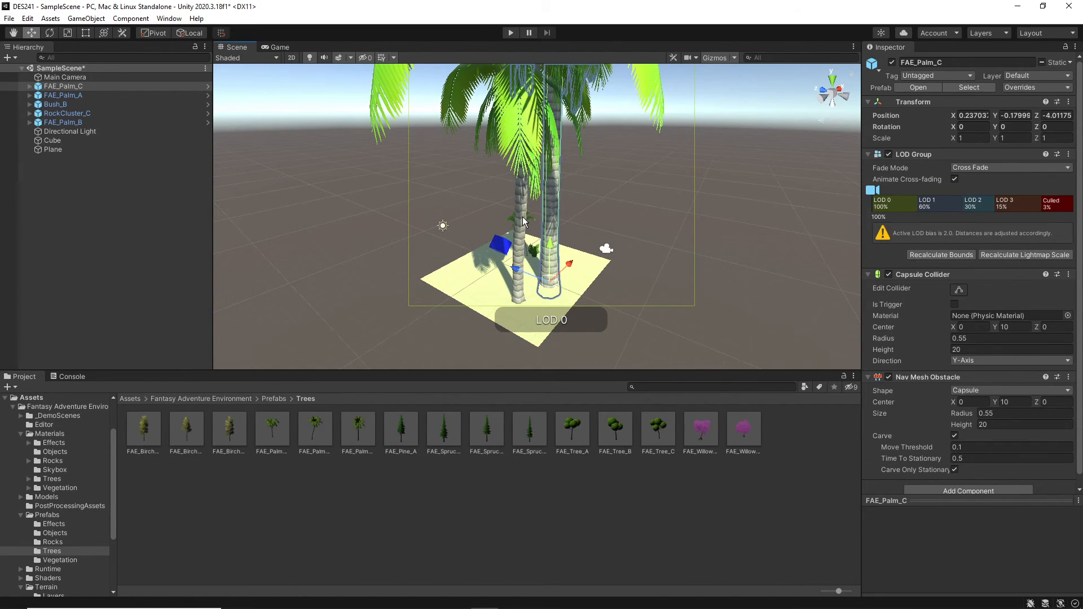
shift+click(522, 218)
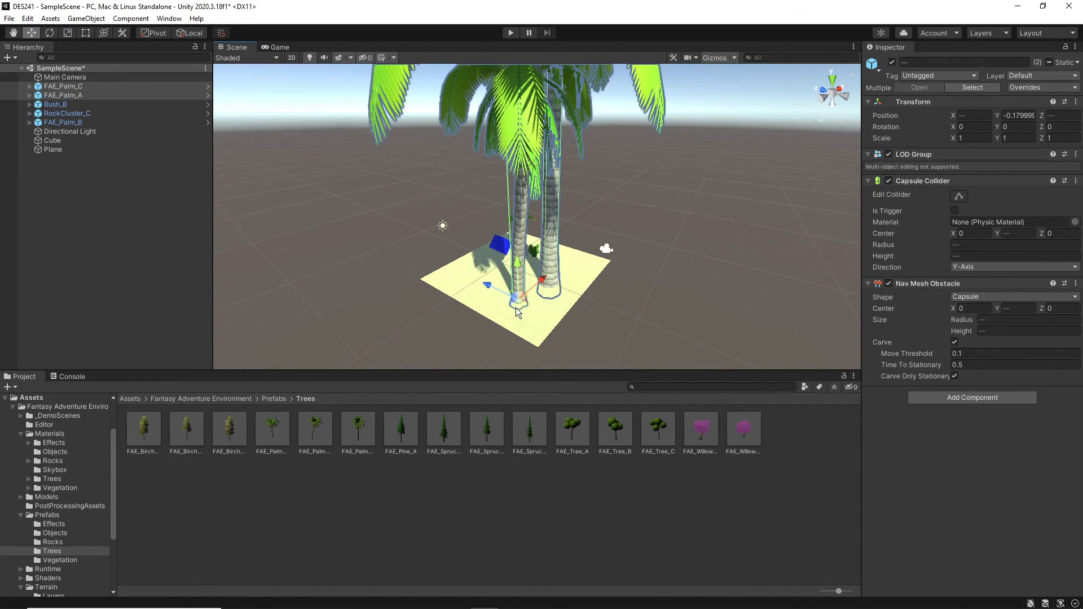
click(66, 33)
drag(518, 300, 475, 303)
Move the two scaled-down palms together across the plane so they stand around the bush, near the first palm.
key(d)
right_drag(592, 301, 447, 310)
key(w)
key(w)
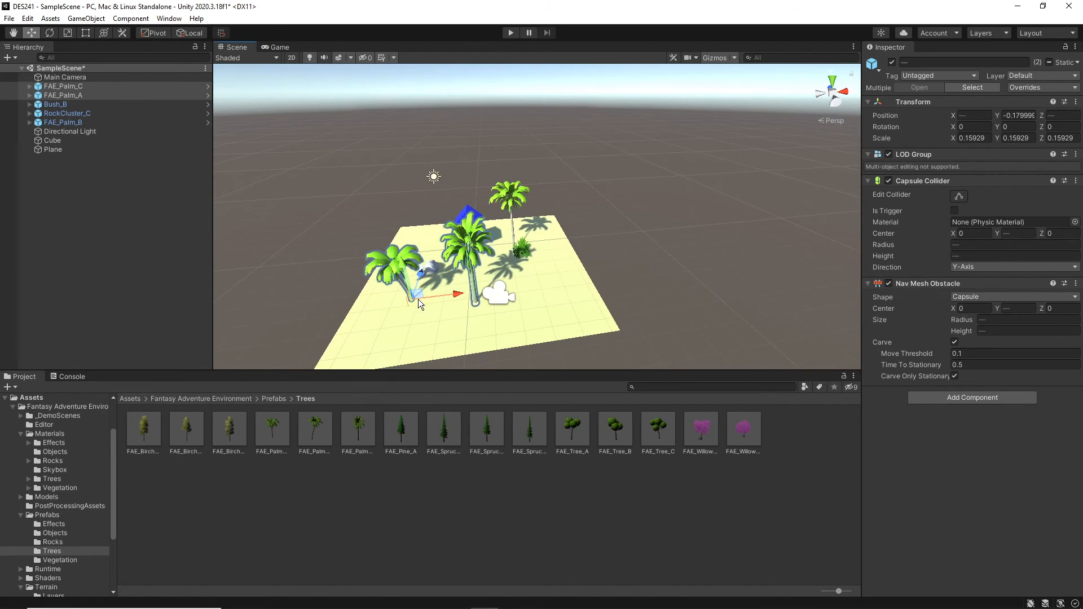
drag(418, 300, 491, 272)
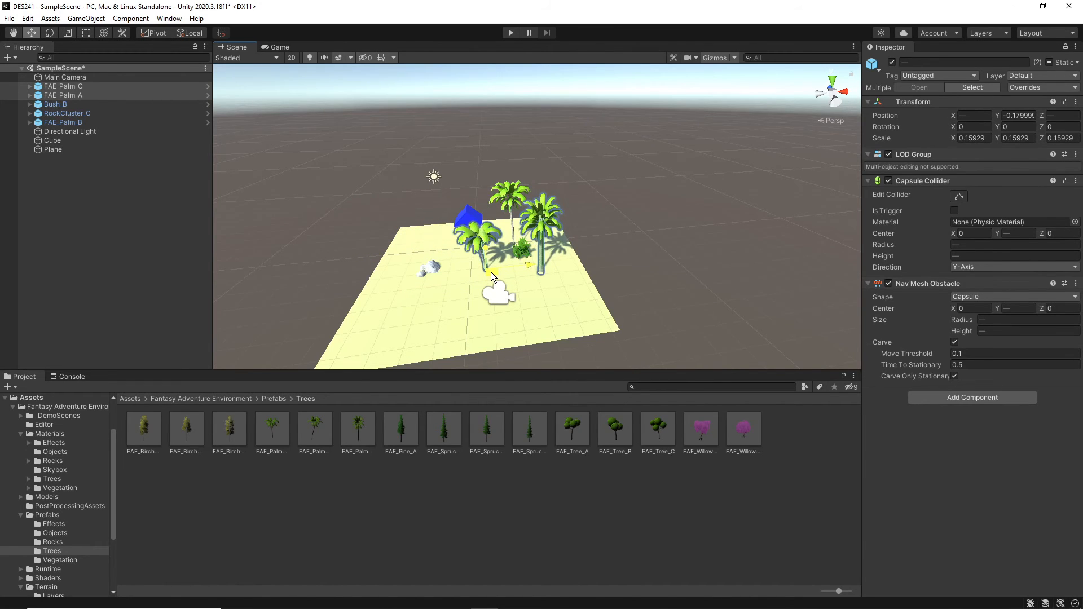
click(636, 273)
Rotate the Main Camera down towards the beach, to about X 13.8, Y -2.2, Z 3.4, and run the scene.
right_drag(601, 295, 580, 326)
key(w)
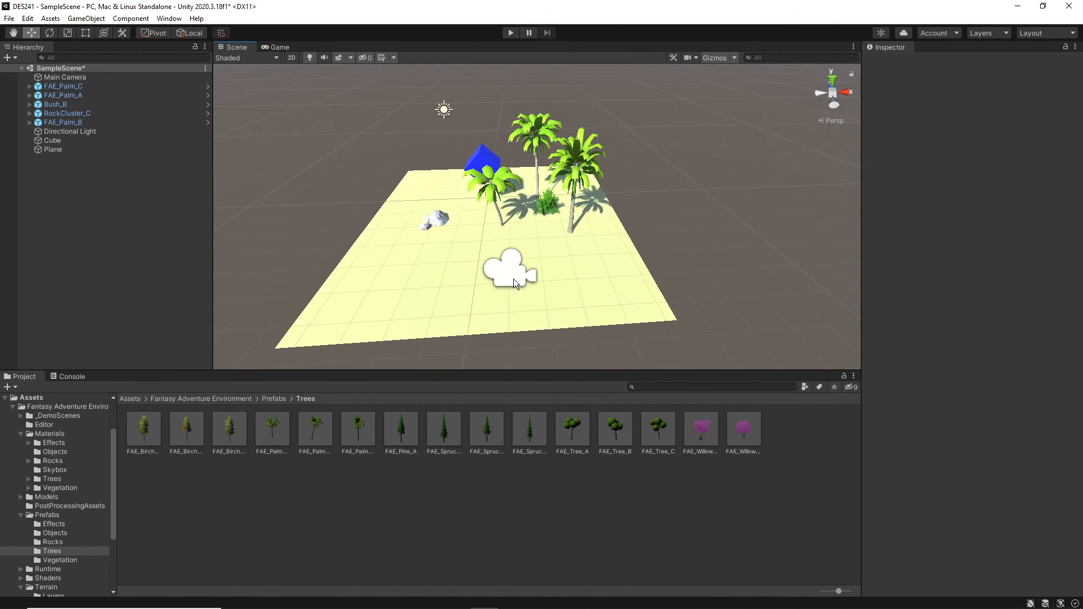
click(514, 279)
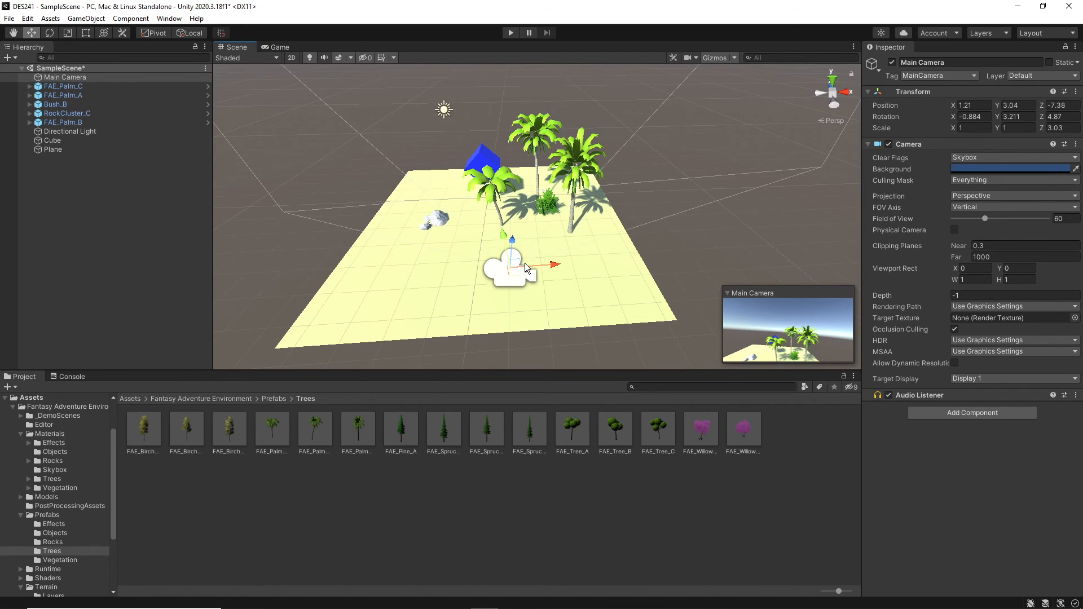
alt+drag(394, 291, 574, 312)
key(r)
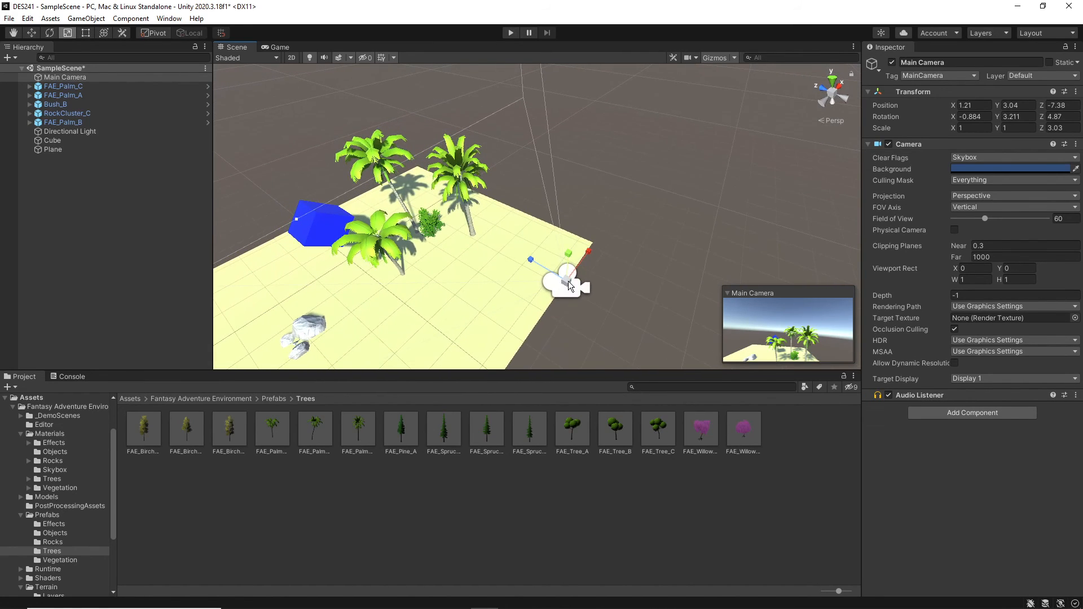
key(e)
drag(587, 266, 587, 308)
click(509, 32)
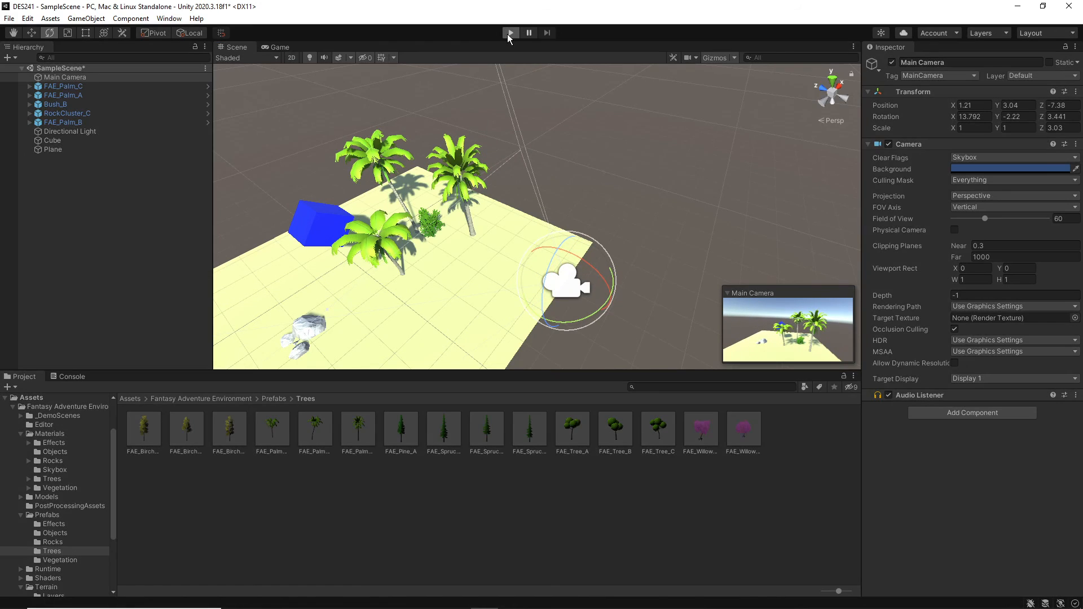